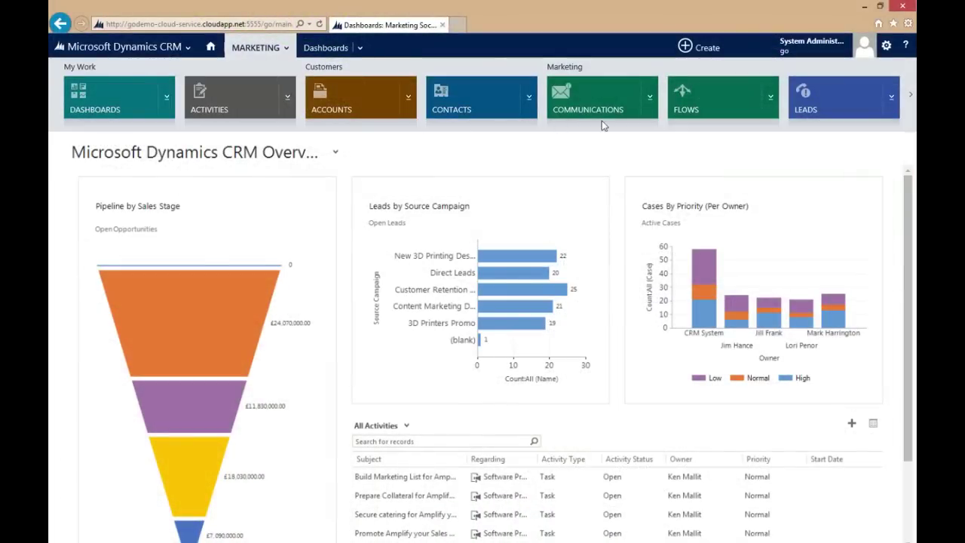
Step: Open the Active Communications list from the Marketing area
{"action": "left_click", "coordinate": [622, 94]}
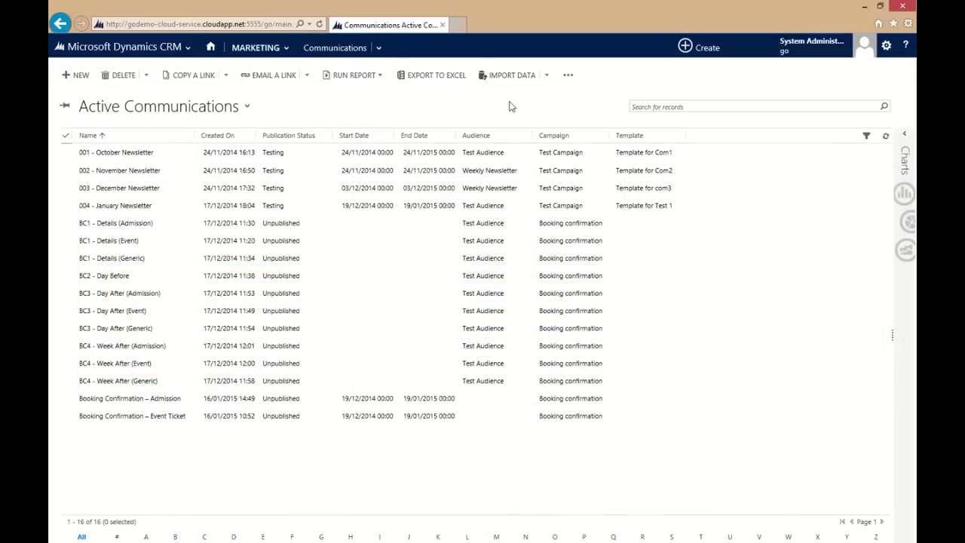
Step: Start a new communication named 'Booking Confirmation - Match Tickets' with type Automated
{"action": "left_click", "coordinate": [79, 76]}
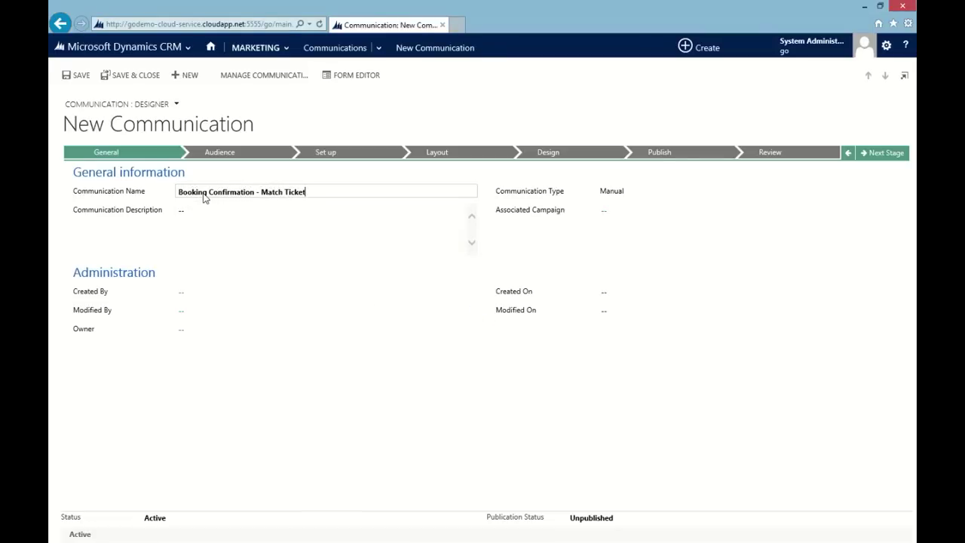
{"action": "key", "text": "Tab"}
{"action": "key", "text": "Down"}
{"action": "key", "text": "Tab"}
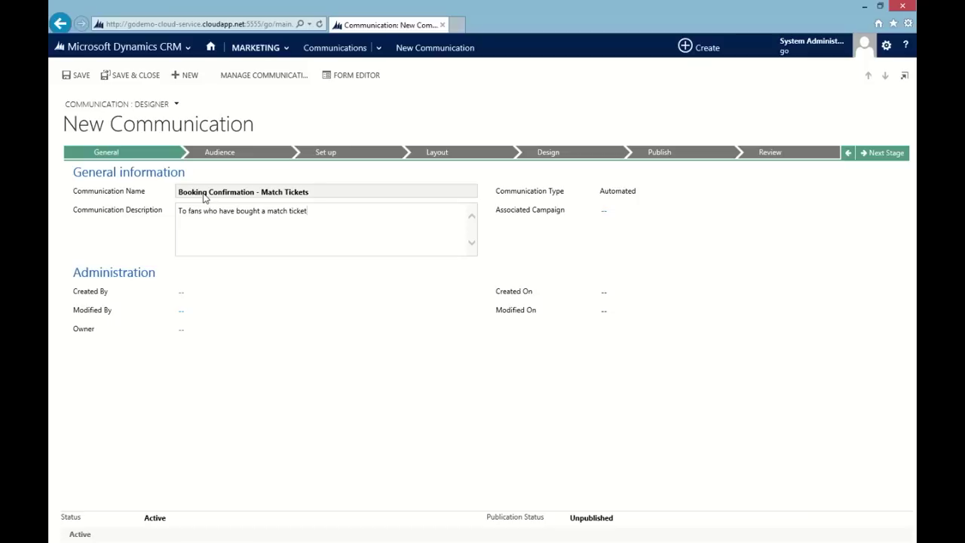
Step: Link it to the Booking confirmation campaign, save, and advance to the Audience stage
{"action": "left_click", "coordinate": [627, 216]}
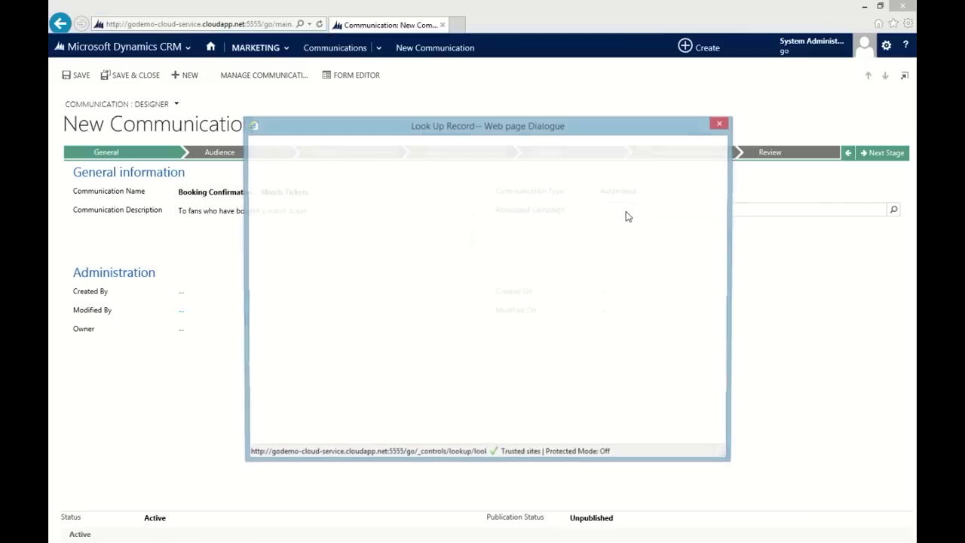
{"action": "left_click", "coordinate": [272, 300]}
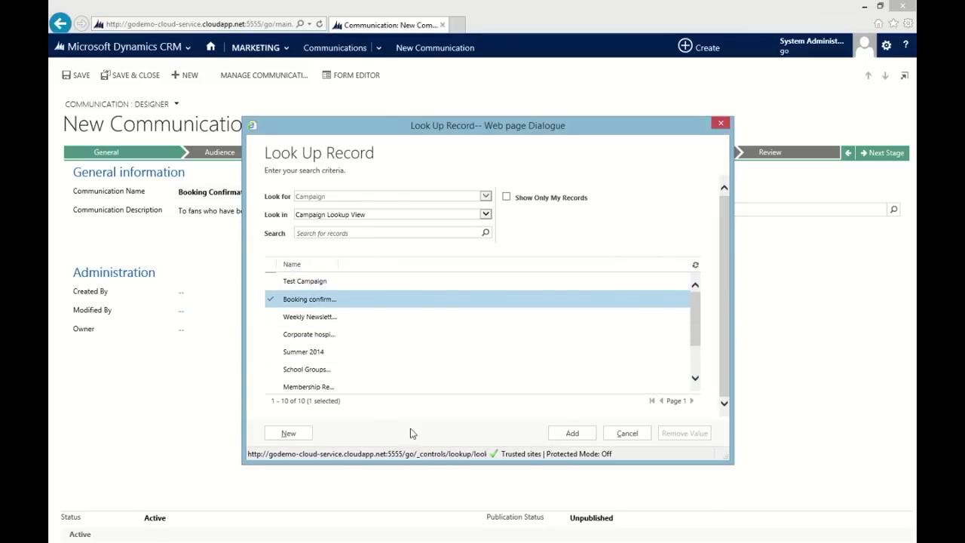
{"action": "left_click", "coordinate": [565, 434]}
{"action": "left_click", "coordinate": [78, 76]}
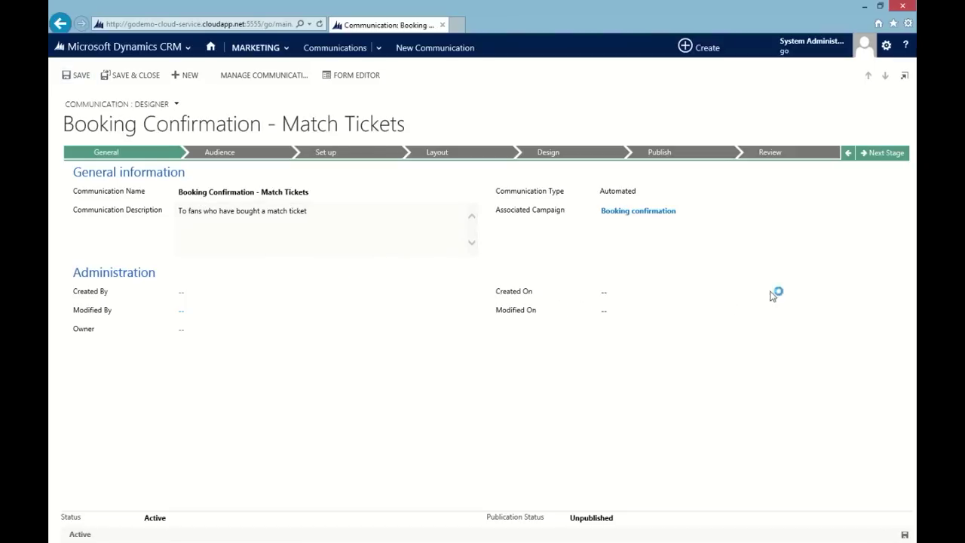
{"action": "left_click", "coordinate": [871, 157]}
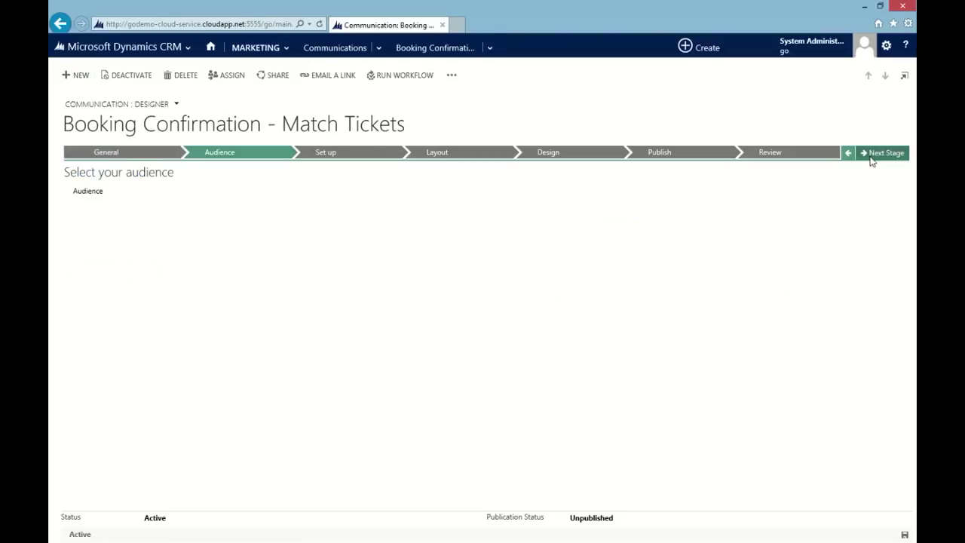
Step: Create a new audience with Regarding set to Booking
{"action": "left_click", "coordinate": [360, 196]}
{"action": "left_click", "coordinate": [249, 207]}
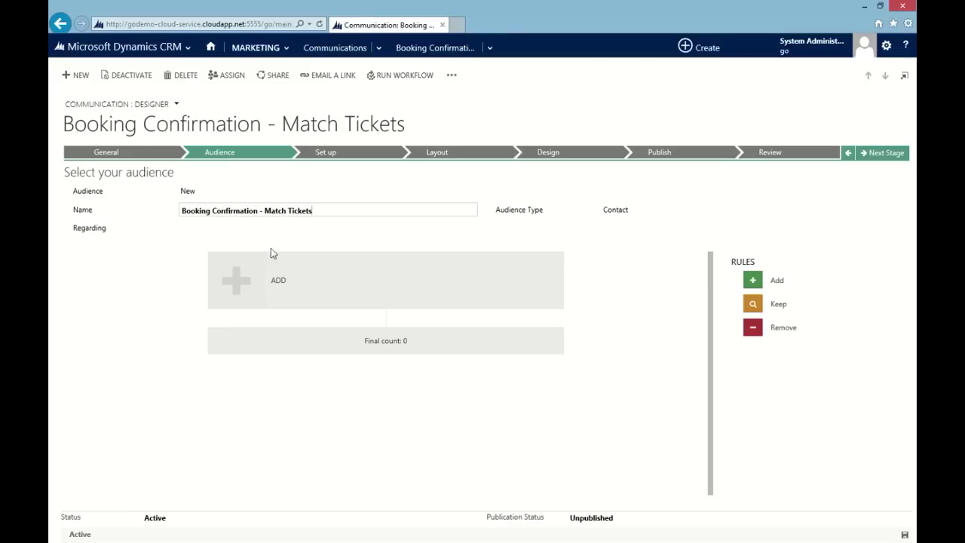
{"action": "left_click", "coordinate": [313, 228]}
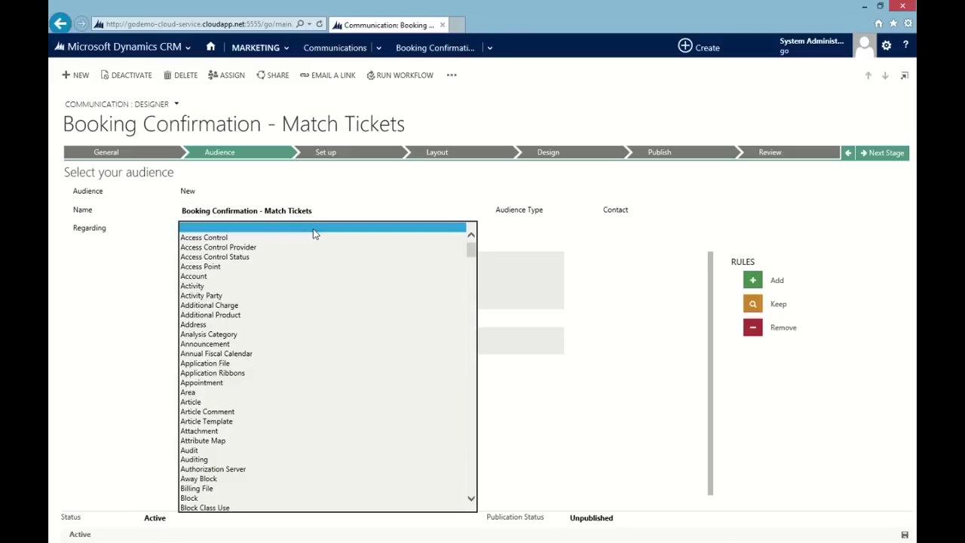
{"action": "type", "text": "ooking"}
{"action": "key", "text": "Return"}
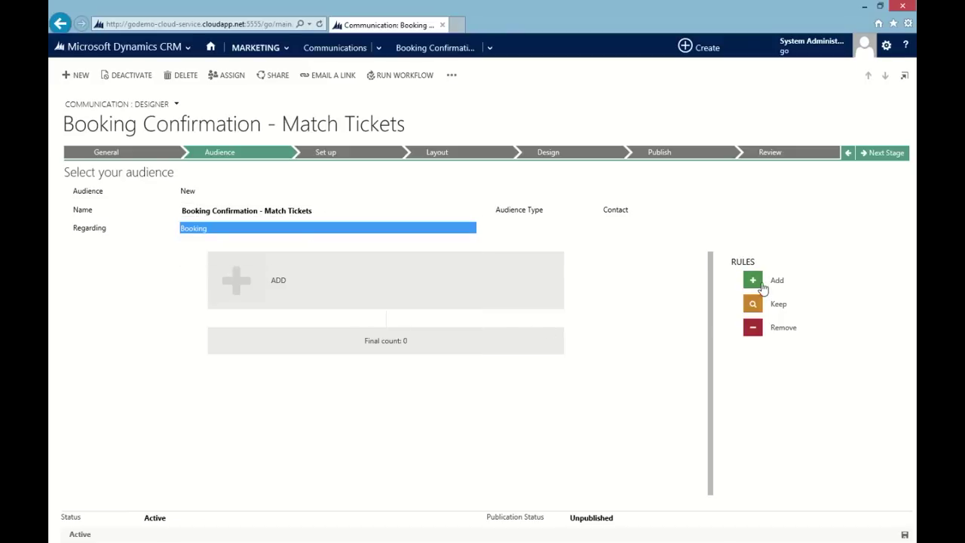
Step: Add an Add rule: Email Address > Contacts with valid E-mail
{"action": "left_click_drag", "start_coordinate": [753, 279], "coordinate": [356, 298]}
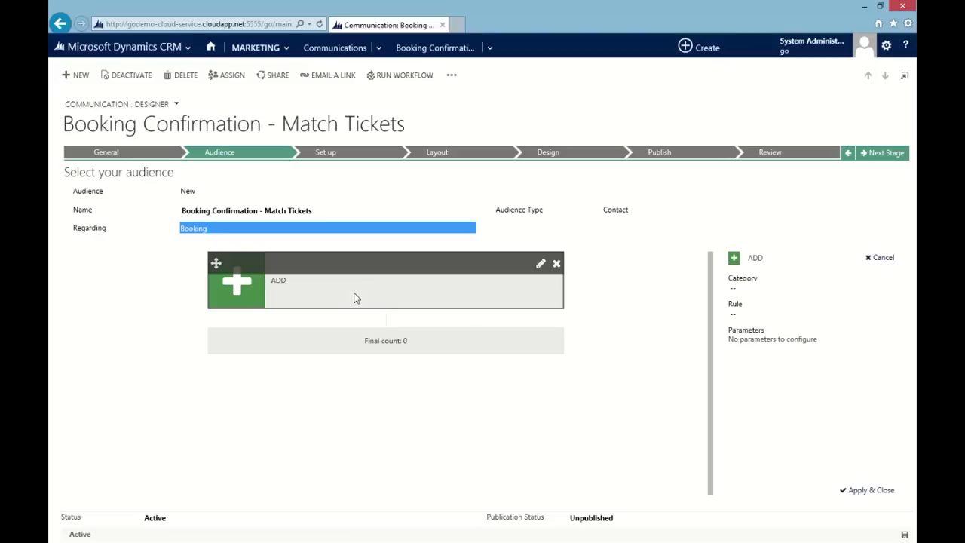
{"action": "left_click", "coordinate": [741, 289]}
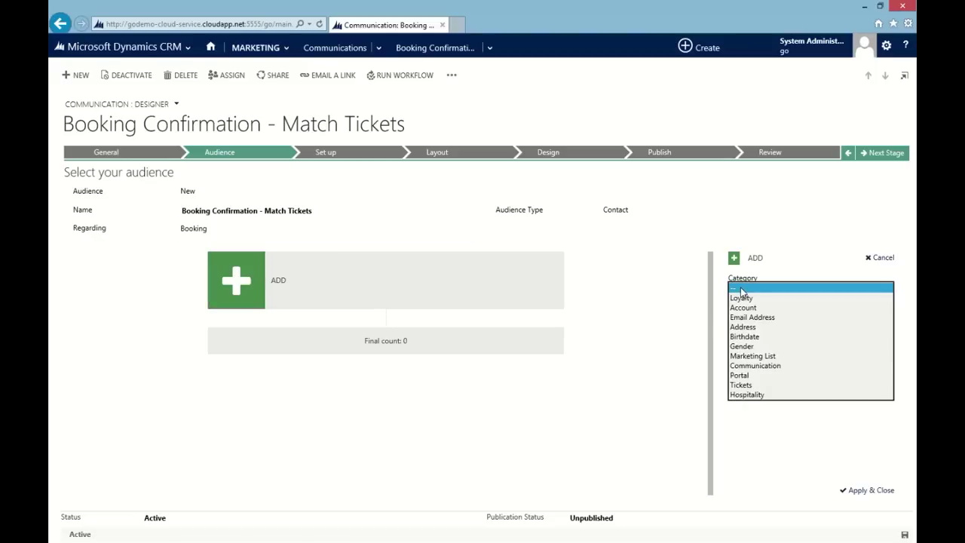
{"action": "left_click", "coordinate": [754, 318]}
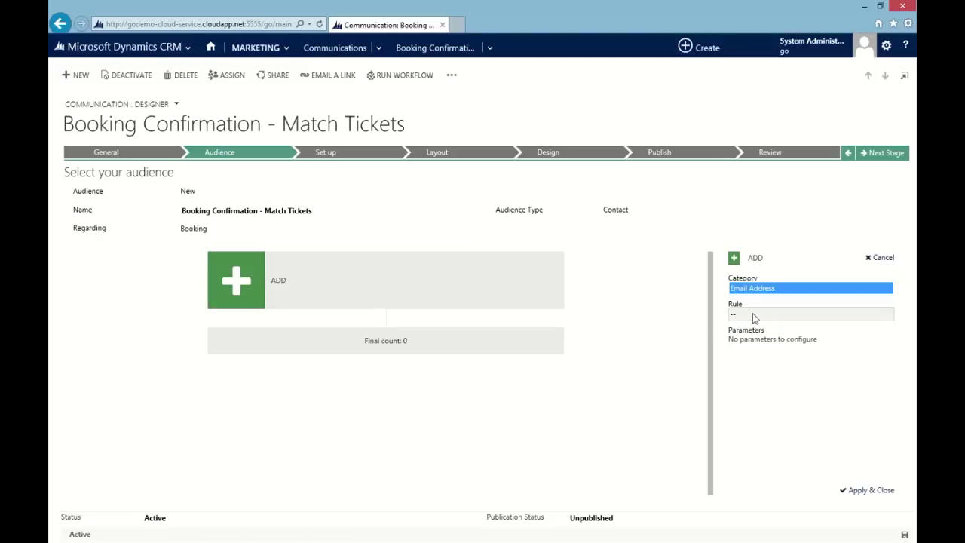
{"action": "left_click", "coordinate": [754, 315]}
{"action": "left_click", "coordinate": [761, 333]}
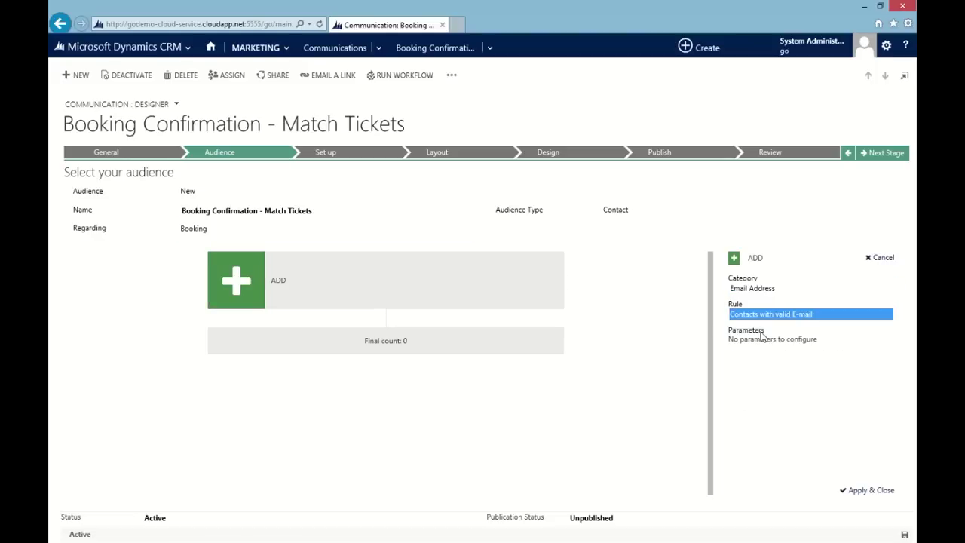
{"action": "left_click", "coordinate": [853, 490]}
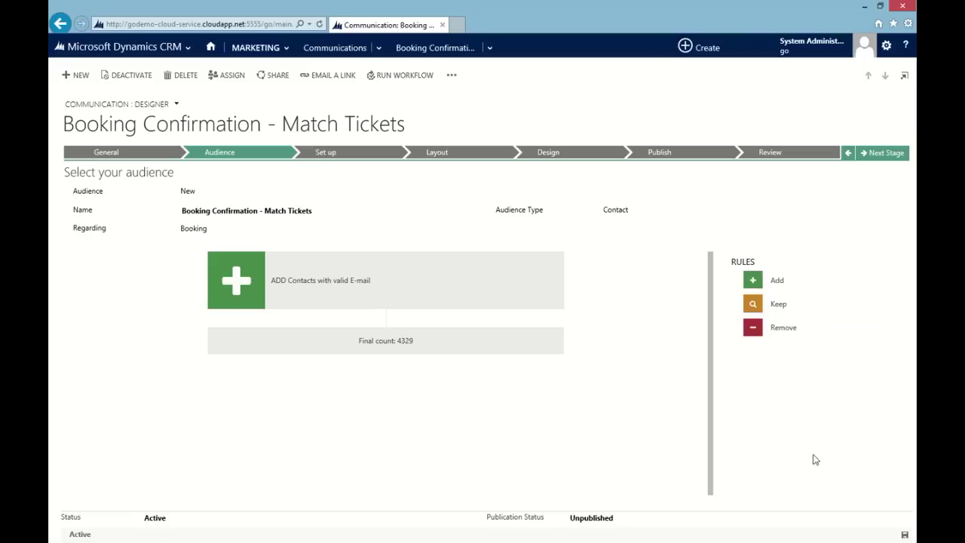
Step: Add a Keep rule: Tickets > Contacts who have bought any ticket, giving 2973 contacts
{"action": "left_click_drag", "start_coordinate": [779, 309], "coordinate": [394, 317]}
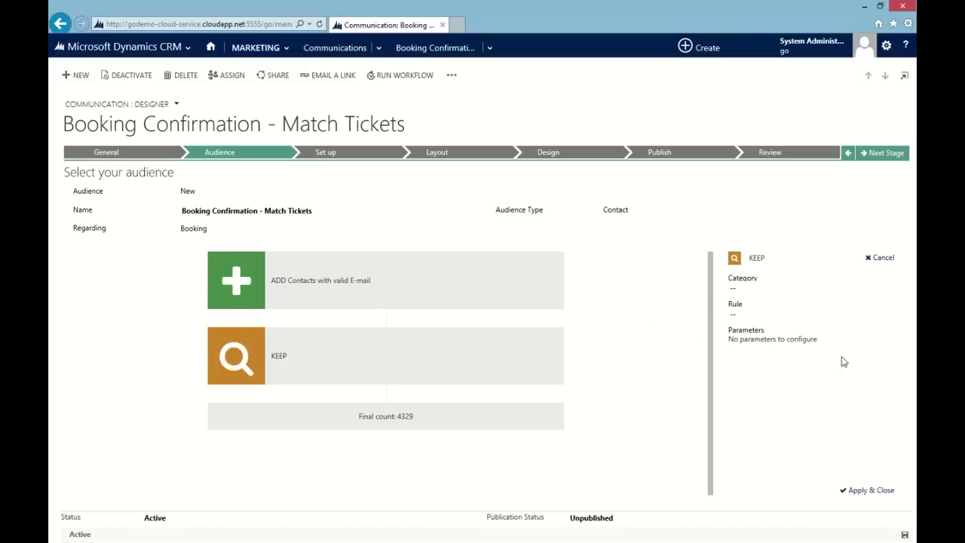
{"action": "left_click", "coordinate": [783, 292]}
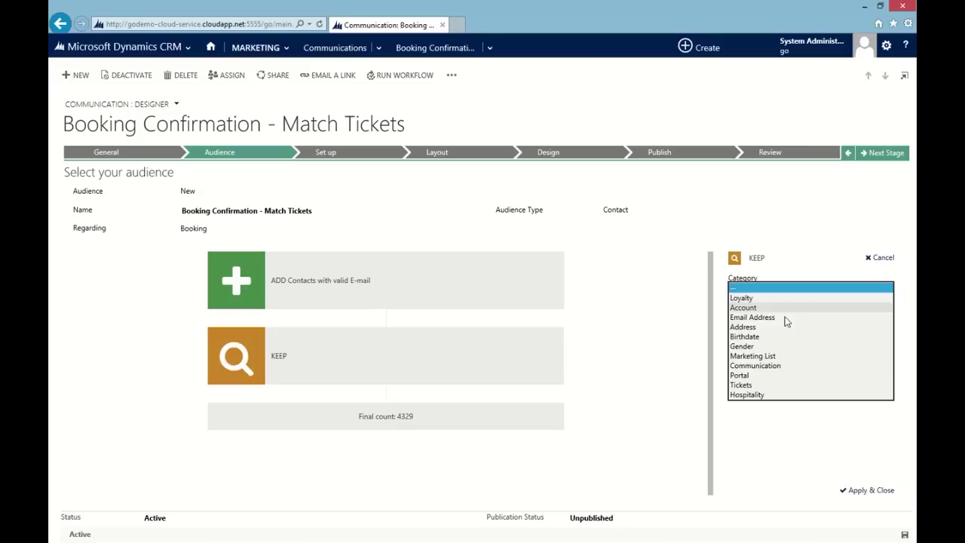
{"action": "left_click", "coordinate": [759, 386]}
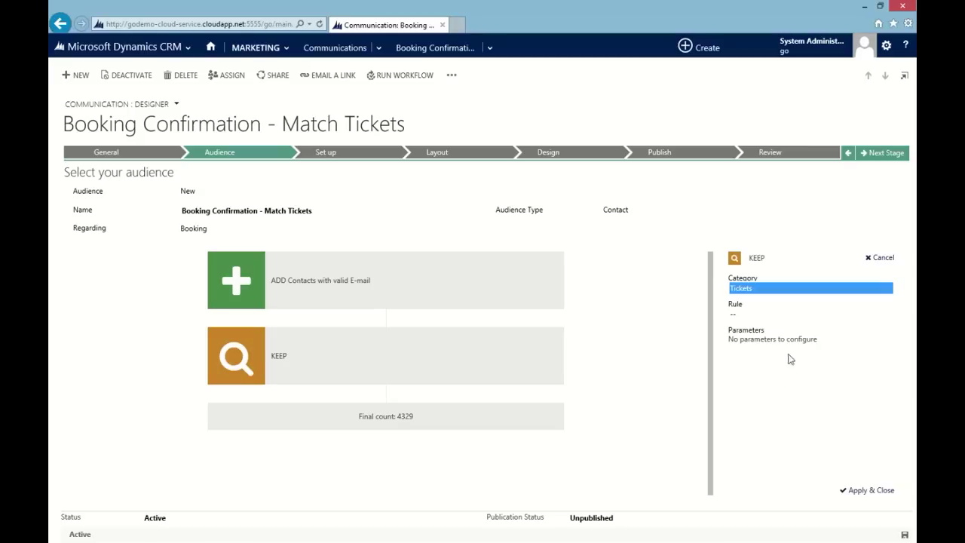
{"action": "left_click", "coordinate": [781, 316]}
{"action": "left_click", "coordinate": [735, 324]}
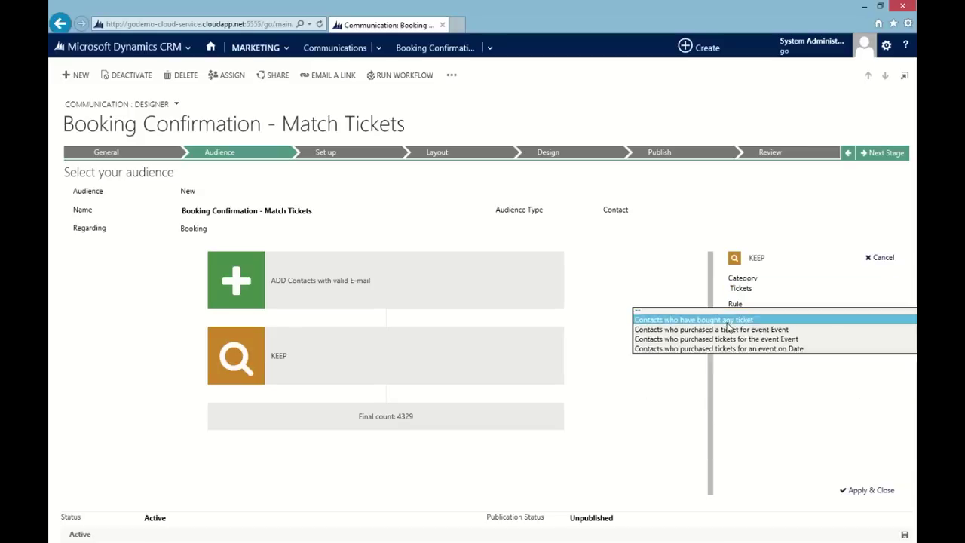
{"action": "left_click", "coordinate": [857, 491]}
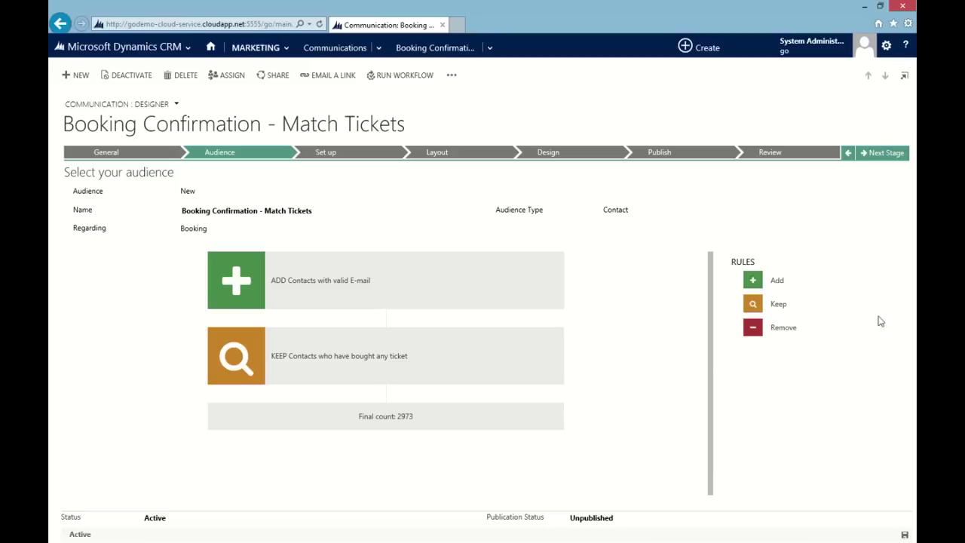
Step: At the Set Up stage, enter the subject 'Green 4 FC Ticket Confirmation'
{"action": "left_click", "coordinate": [887, 154]}
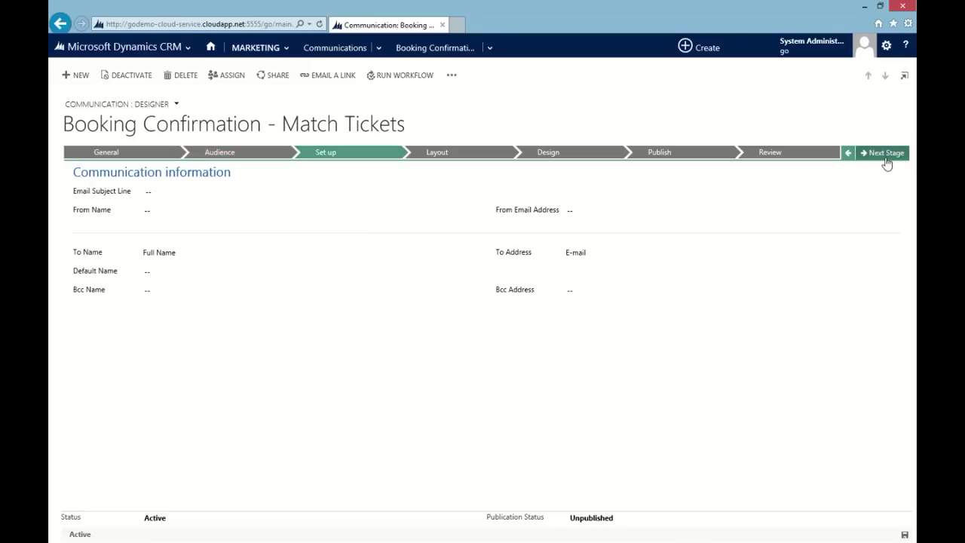
{"action": "left_click", "coordinate": [206, 194]}
{"action": "type", "text": "Green 4 FC Ticket C"}
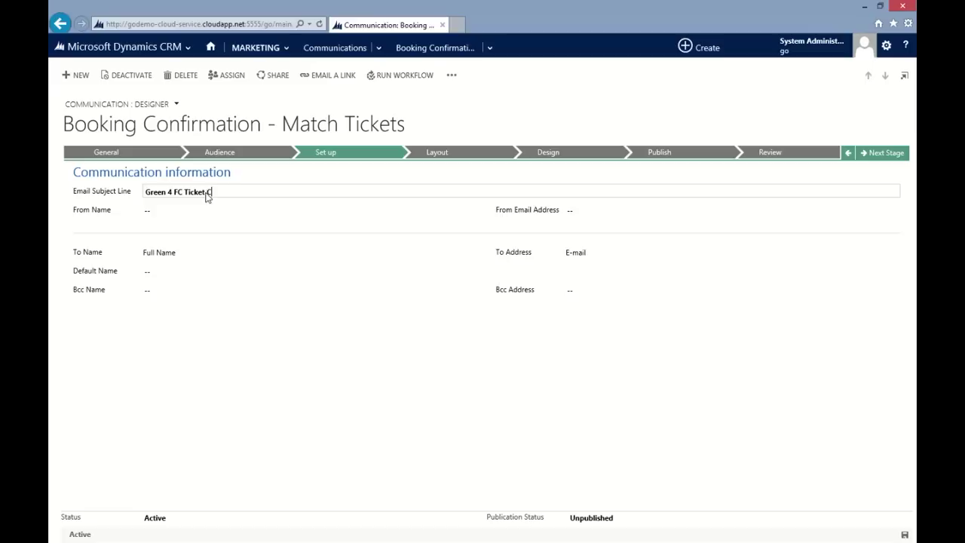
{"action": "type", "text": "onfirmation"}
{"action": "key", "text": "Tab"}
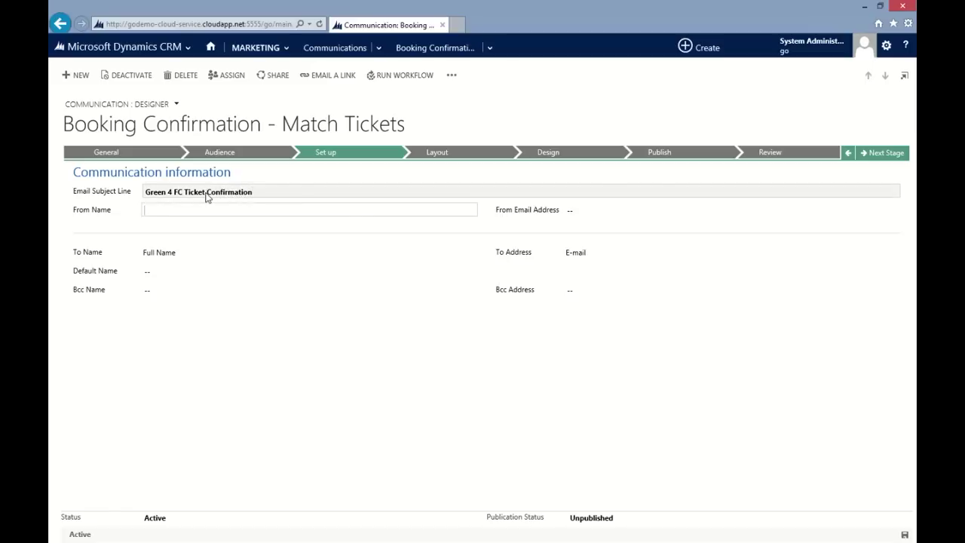
{"action": "key", "text": "Tab"}
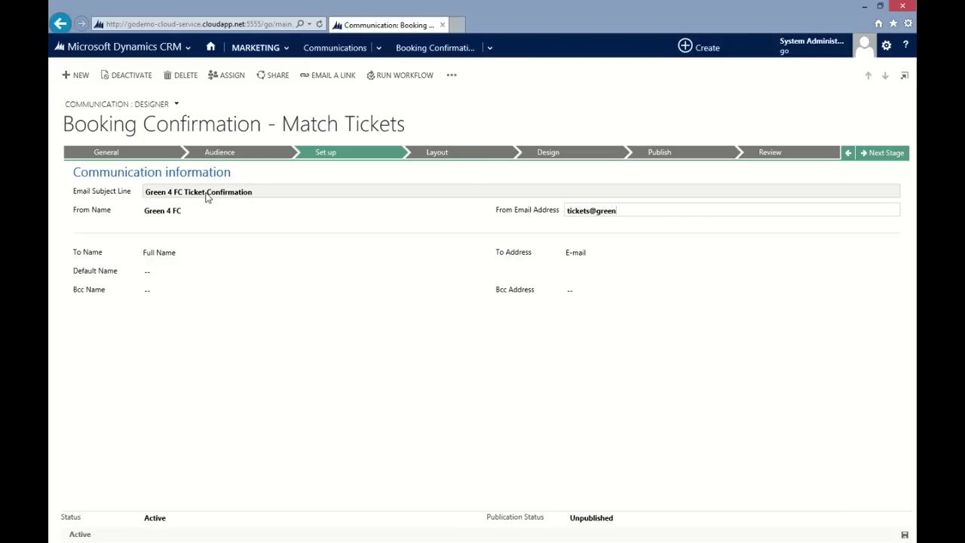
{"action": "key", "text": "Tab"}
{"action": "key", "text": "Tab"}
{"action": "key", "text": "Tab"}
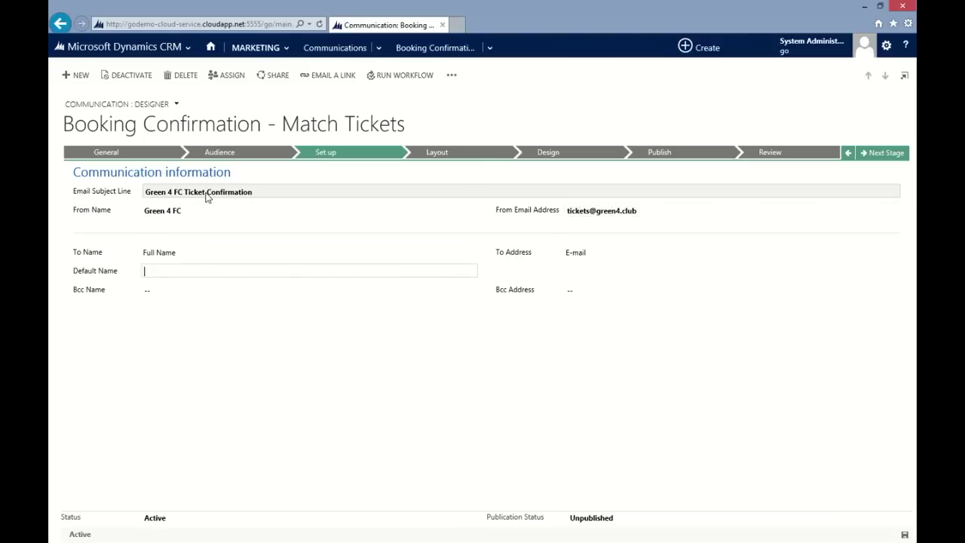
{"action": "left_click", "coordinate": [884, 154]}
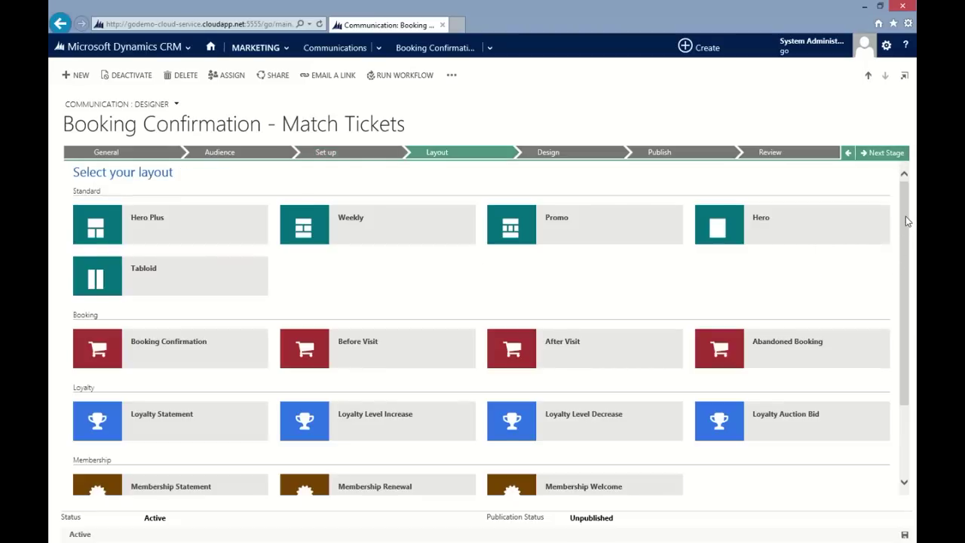
Step: Preview the Weekly layout, then apply it to the email
{"action": "scroll", "coordinate": [901, 188], "scroll_direction": "down", "scroll_amount": 3}
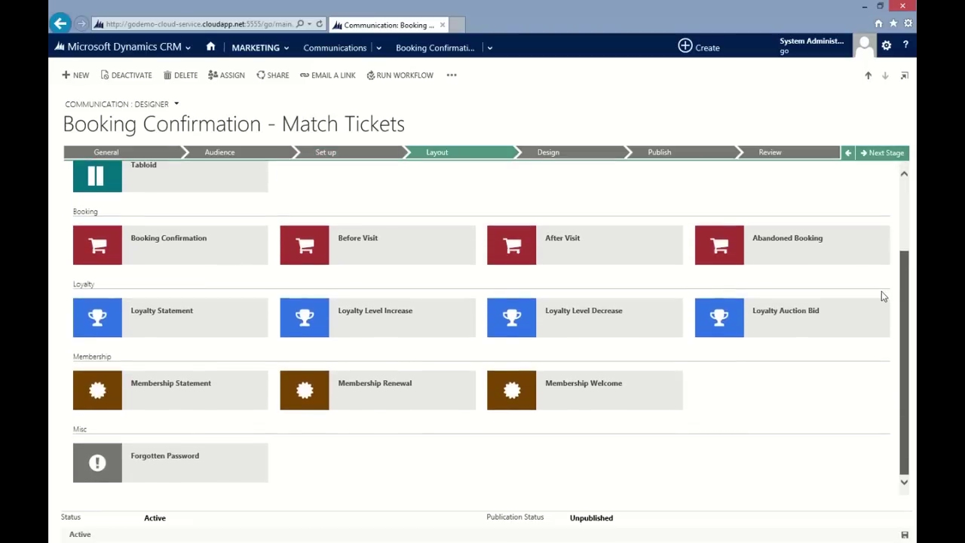
{"action": "scroll", "coordinate": [886, 259], "scroll_direction": "up", "scroll_amount": 3}
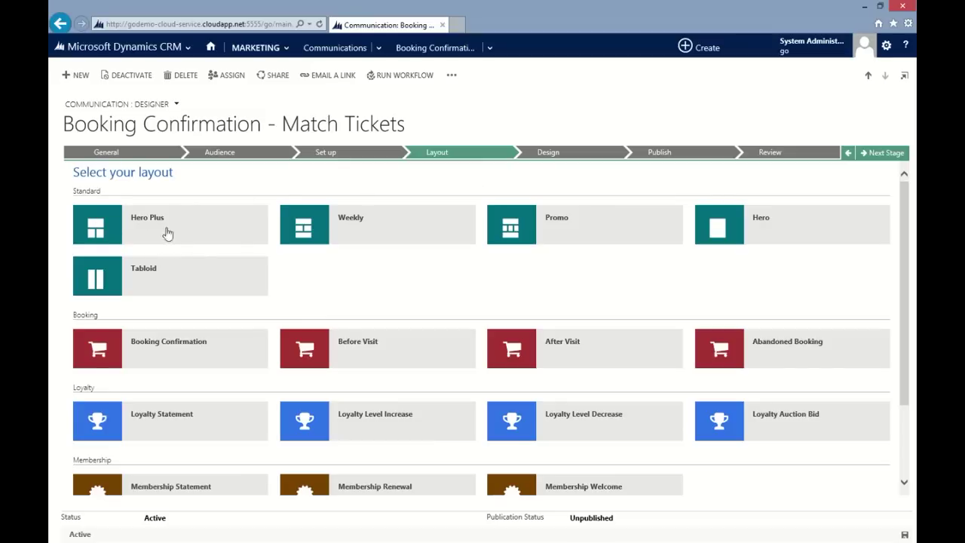
{"action": "left_click", "coordinate": [310, 236]}
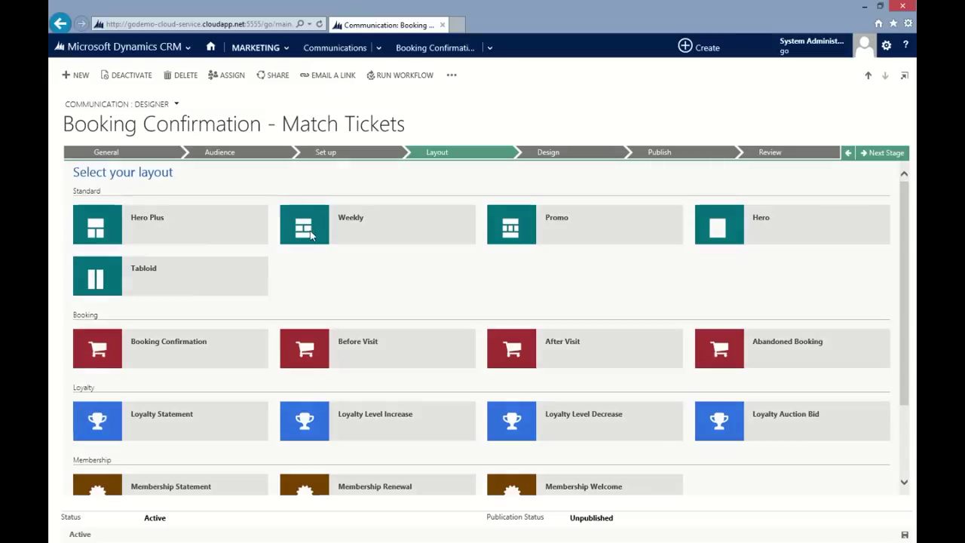
{"action": "scroll", "coordinate": [530, 283], "scroll_direction": "down", "scroll_amount": 5}
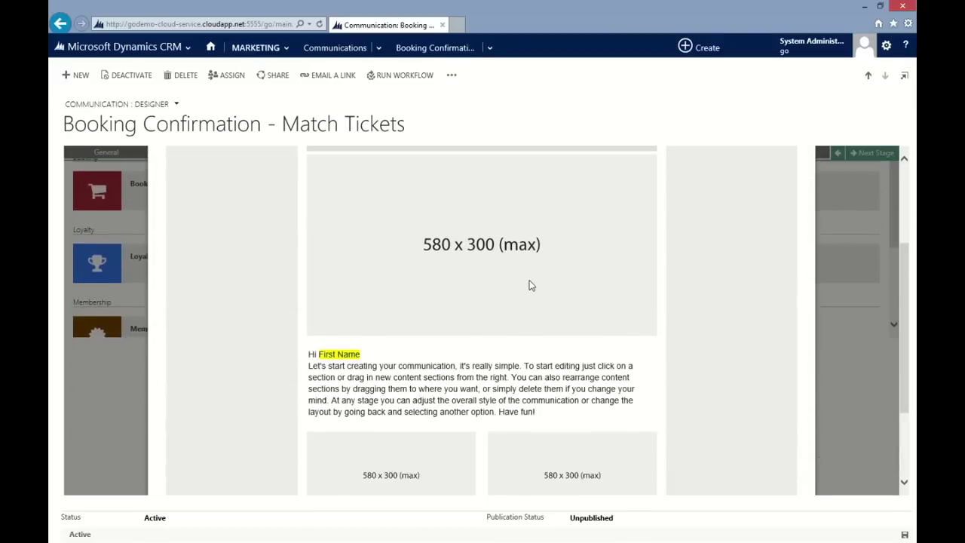
{"action": "scroll", "coordinate": [530, 285], "scroll_direction": "up", "scroll_amount": 5}
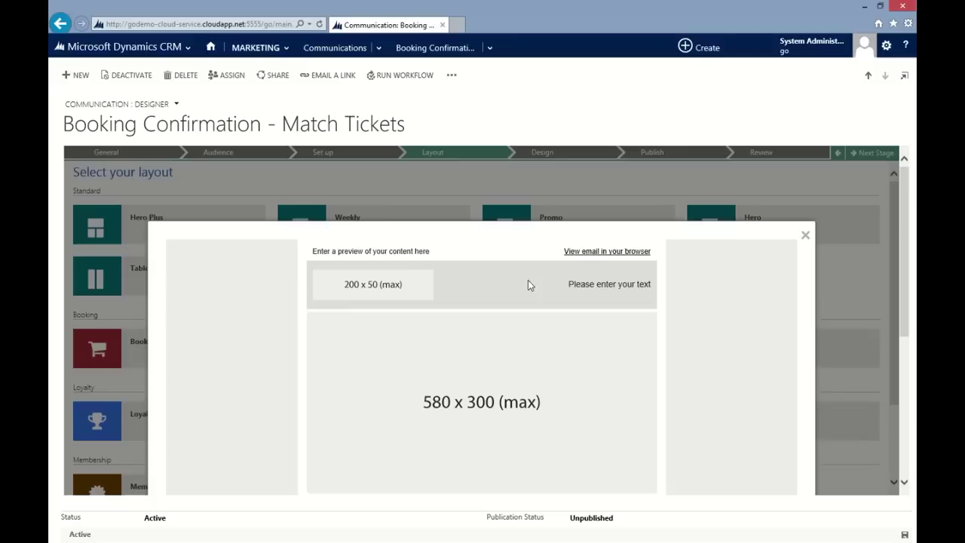
{"action": "left_click", "coordinate": [805, 236]}
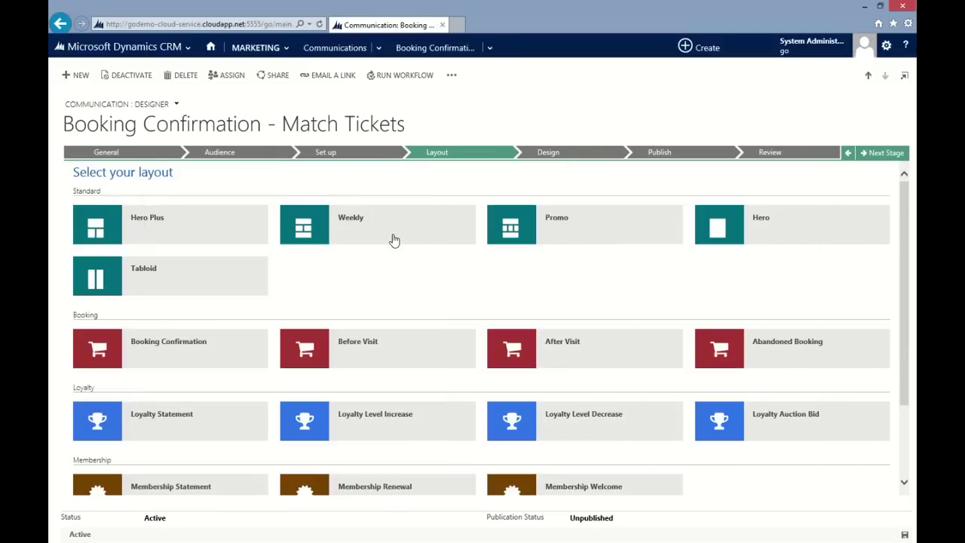
{"action": "left_click", "coordinate": [393, 239]}
Step: Replace the 580x300 image with Booking Details, two text blocks and a full-width image block
{"action": "left_click", "coordinate": [884, 154]}
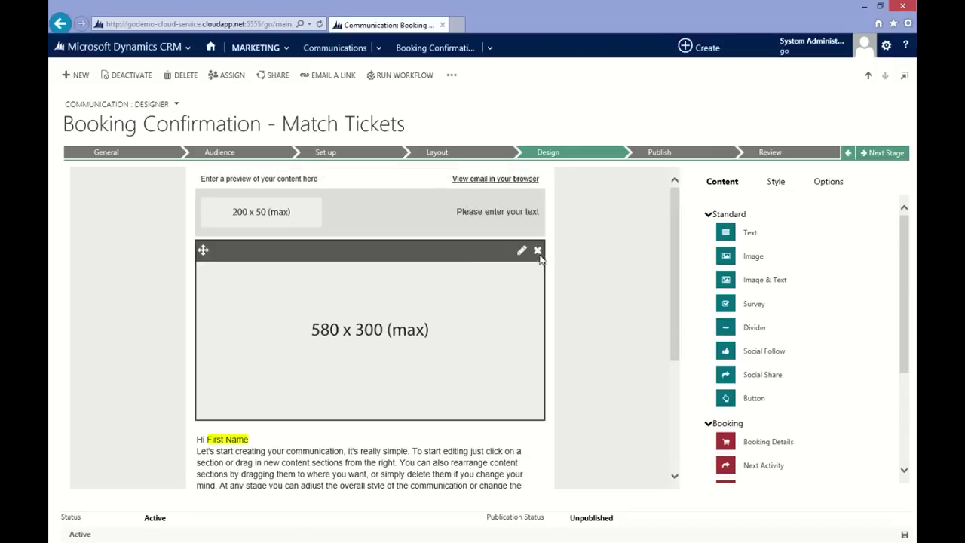
{"action": "left_click", "coordinate": [536, 250]}
{"action": "left_click_drag", "start_coordinate": [769, 441], "coordinate": [361, 384]}
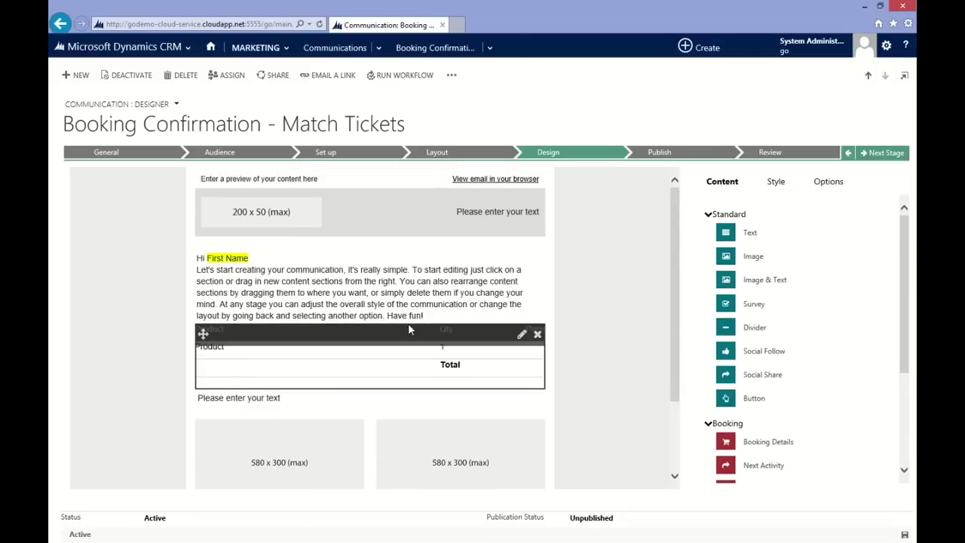
{"action": "left_click_drag", "start_coordinate": [750, 232], "coordinate": [298, 418]}
{"action": "left_click_drag", "start_coordinate": [787, 263], "coordinate": [449, 456]}
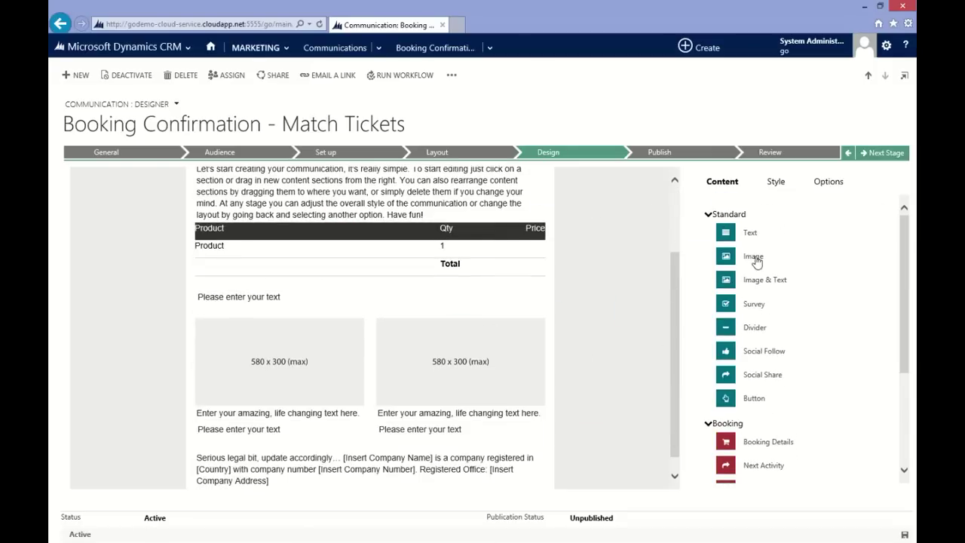
{"action": "left_click_drag", "start_coordinate": [754, 258], "coordinate": [377, 461]}
Step: Give the header block a green background
{"action": "left_click", "coordinate": [776, 181]}
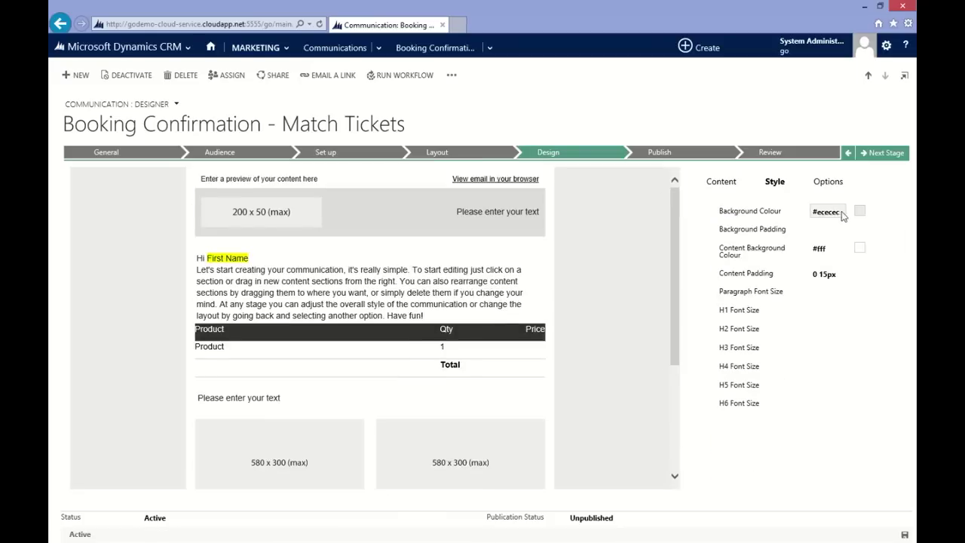
{"action": "left_click", "coordinate": [830, 212]}
{"action": "left_click", "coordinate": [722, 181]}
{"action": "left_click", "coordinate": [521, 197]}
{"action": "left_click", "coordinate": [788, 180]}
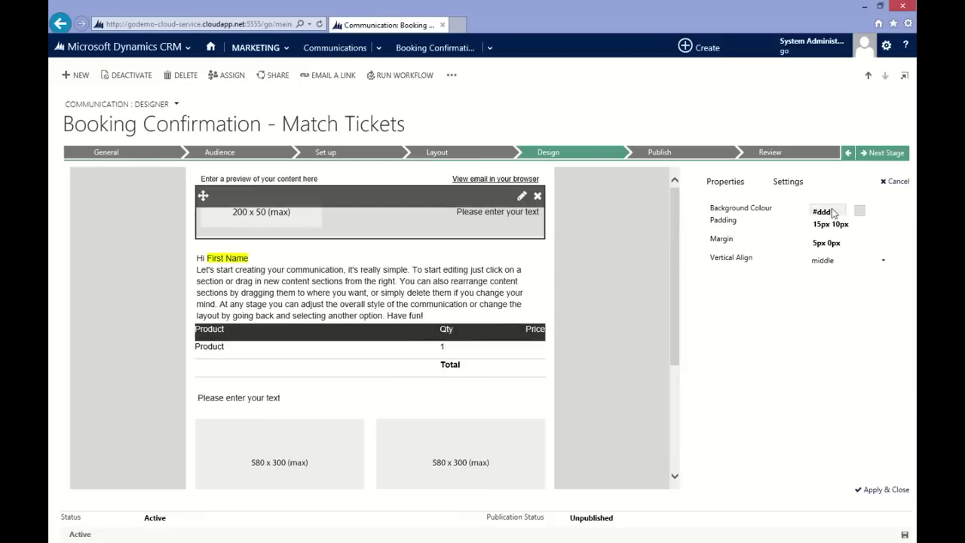
{"action": "left_click", "coordinate": [857, 210]}
{"action": "left_click", "coordinate": [722, 181]}
Step: Colour the left and right column text blocks green #75c048
{"action": "scroll", "coordinate": [343, 385], "scroll_direction": "down", "scroll_amount": 2}
{"action": "left_click", "coordinate": [342, 385]}
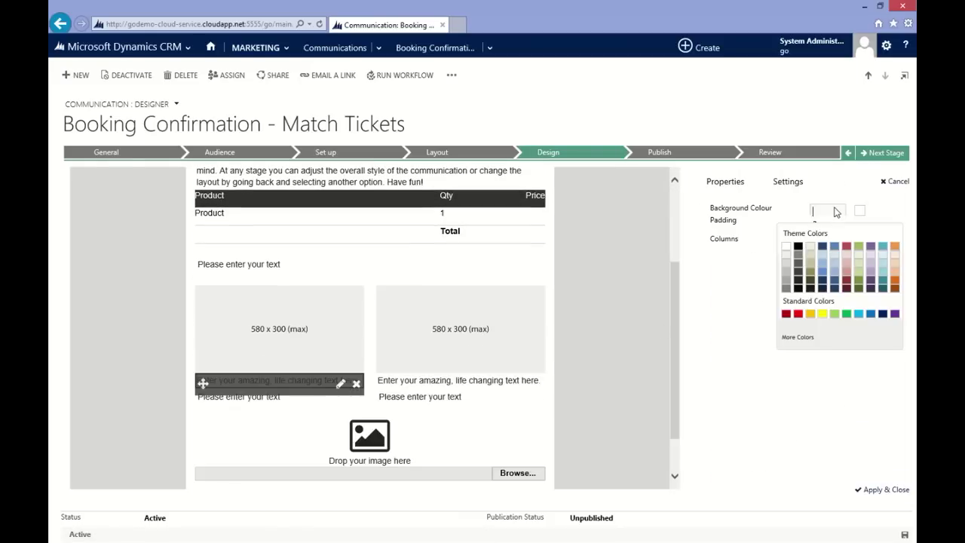
{"action": "left_click", "coordinate": [860, 210]}
{"action": "left_click", "coordinate": [880, 489]}
{"action": "left_click", "coordinate": [522, 384]}
{"action": "left_click", "coordinate": [879, 489]}
{"action": "left_click", "coordinate": [239, 396]}
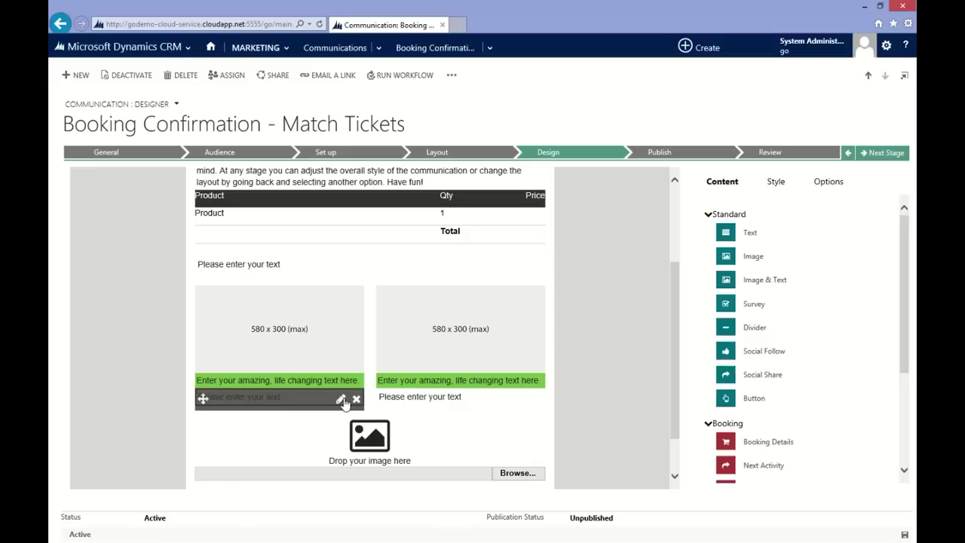
{"action": "left_click", "coordinate": [341, 397]}
Step: Colour the lower left and lower right text blocks yellow
{"action": "left_click", "coordinate": [811, 314]}
{"action": "left_click", "coordinate": [880, 490]}
{"action": "left_click", "coordinate": [426, 396]}
{"action": "left_click", "coordinate": [522, 398]}
{"action": "left_click", "coordinate": [830, 212]}
{"action": "left_click", "coordinate": [674, 335]}
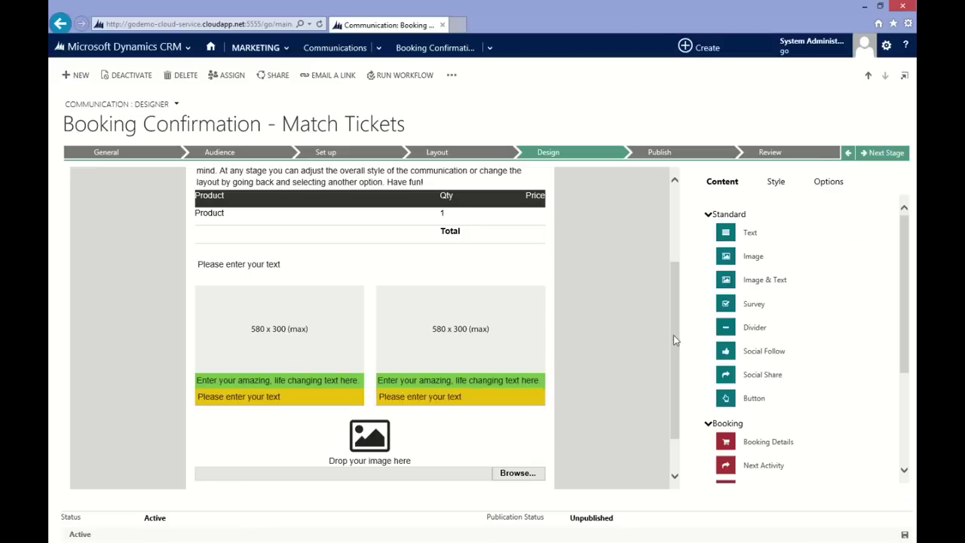
Step: Insert the club crest image into the header
{"action": "scroll", "coordinate": [673, 334], "scroll_direction": "up", "scroll_amount": 5}
{"action": "left_click", "coordinate": [499, 178]}
{"action": "double_click", "coordinate": [501, 179]}
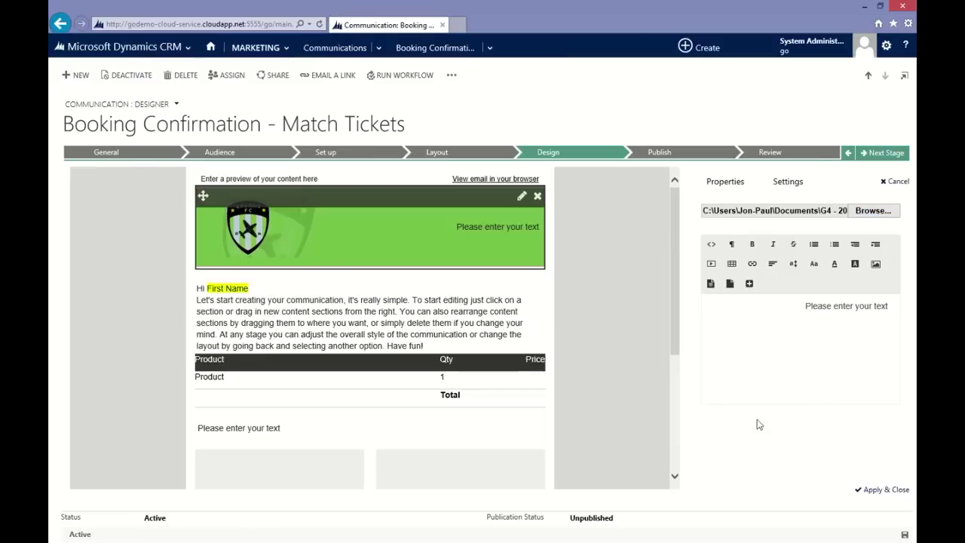
{"action": "left_click", "coordinate": [879, 490]}
Step: Place the scarves photo in the left block and the kit advert in the right block
{"action": "scroll", "coordinate": [369, 339], "scroll_direction": "down", "scroll_amount": 3}
{"action": "left_click", "coordinate": [518, 468]}
{"action": "double_click", "coordinate": [351, 155]}
{"action": "left_click", "coordinate": [460, 324]}
{"action": "left_click", "coordinate": [873, 210]}
{"action": "left_click", "coordinate": [428, 151]}
{"action": "left_click", "coordinate": [448, 307]}
{"action": "left_click", "coordinate": [676, 287]}
Step: Insert the footer image into the bottom image block
{"action": "left_click", "coordinate": [370, 433]}
{"action": "left_click", "coordinate": [872, 209]}
{"action": "double_click", "coordinate": [276, 199]}
{"action": "left_click", "coordinate": [674, 384]}
Step: Paste the Green 4 FC ticket-details preheader text above the header
{"action": "scroll", "coordinate": [535, 202], "scroll_direction": "up", "scroll_amount": 3}
{"action": "double_click", "coordinate": [528, 181]}
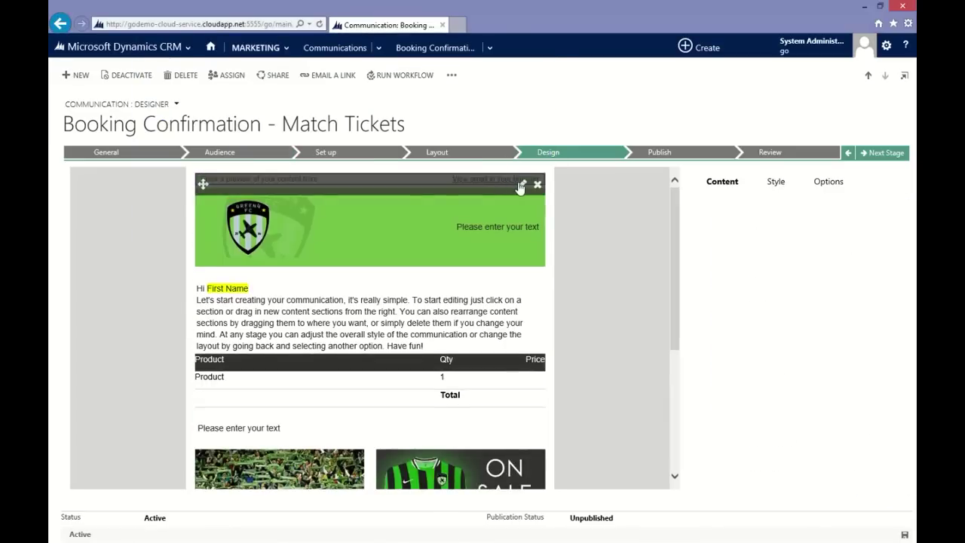
{"action": "type", "text": "Get in! Your Green 4 FC Match ticket details are here. Enjoy the match #proudtobe"}
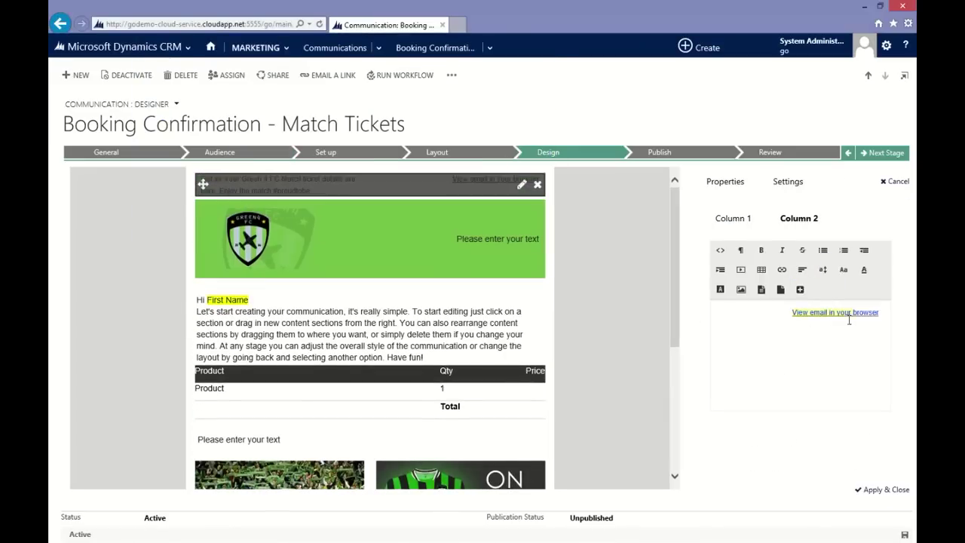
{"action": "left_click", "coordinate": [598, 414]}
Step: Paste the Booking Confirmation heading into the green header block and adjust its padding
{"action": "left_click", "coordinate": [370, 245]}
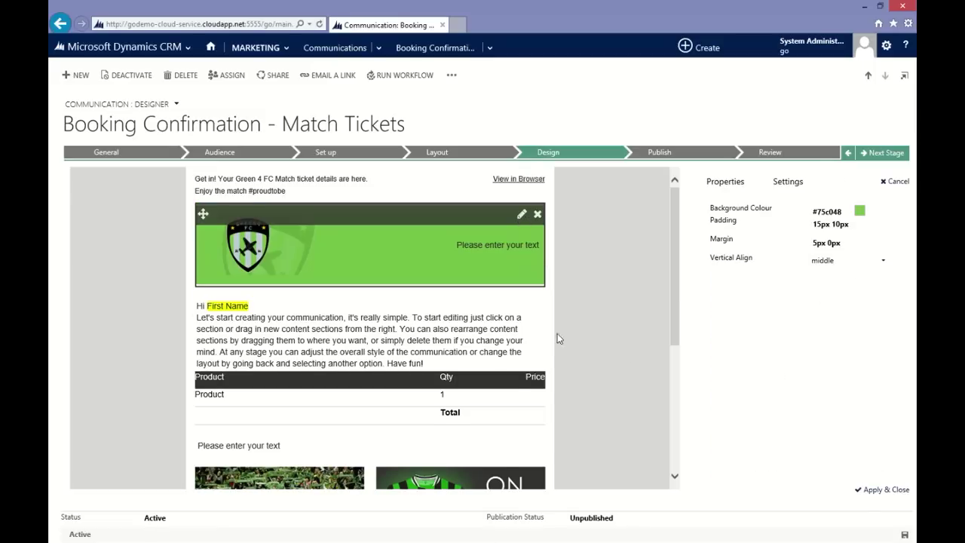
{"action": "left_click", "coordinate": [788, 181]}
{"action": "type", "text": "Booking Confirmation"}
{"action": "left_click", "coordinate": [726, 180]}
{"action": "left_click", "coordinate": [851, 223]}
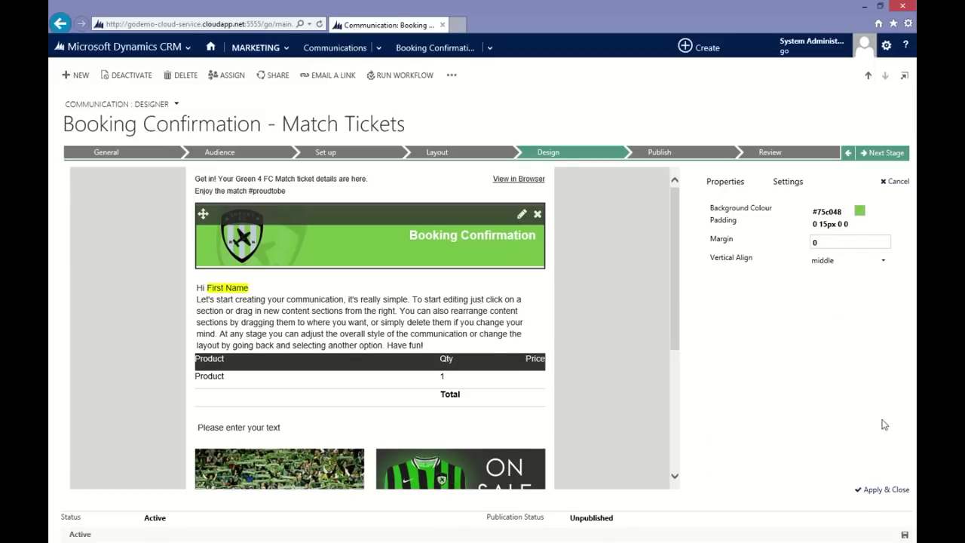
{"action": "left_click", "coordinate": [882, 489]}
Step: Replace the greeting placeholder with the seat-secured message and set its padding to 10px 0
{"action": "left_click", "coordinate": [362, 317]}
{"action": "left_click_drag", "start_coordinate": [793, 437], "coordinate": [698, 280]}
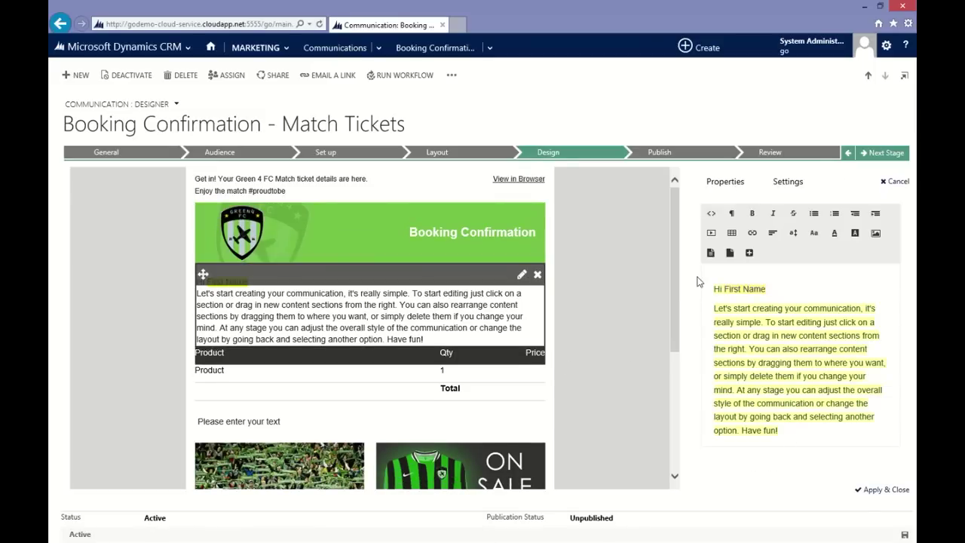
{"action": "type", "text": "Nice one First Name, your seat is secured.  Here's your match ticket details and some other handy information for the game."}
{"action": "left_click", "coordinate": [725, 181]}
{"action": "left_click", "coordinate": [851, 224]}
{"action": "type", "text": "10px 0"}
{"action": "left_click", "coordinate": [883, 489]}
Step: Paste the terms text into the block below the booking details
{"action": "left_click", "coordinate": [362, 371]}
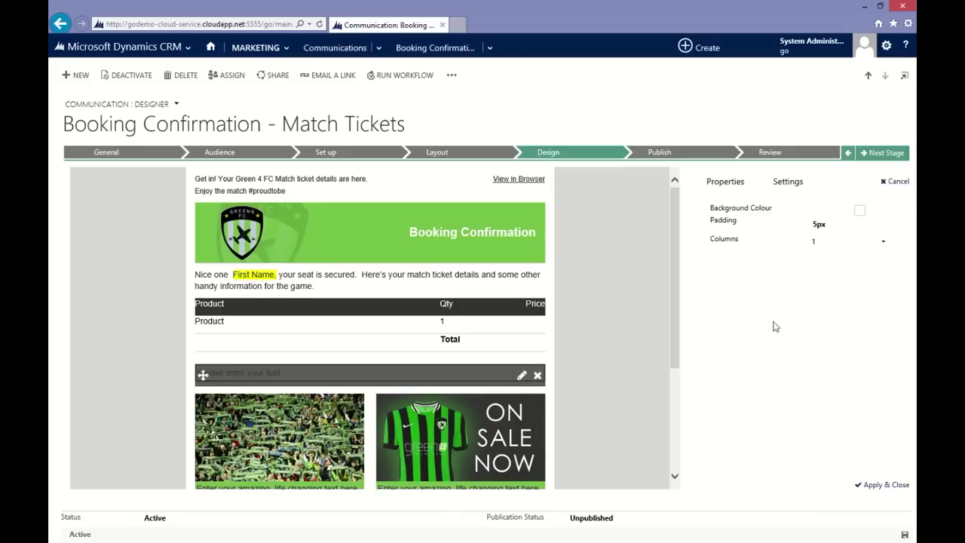
{"action": "left_click", "coordinate": [788, 181]}
{"action": "left_click", "coordinate": [726, 181]}
{"action": "left_click", "coordinate": [815, 224]}
{"action": "left_click", "coordinate": [882, 407]}
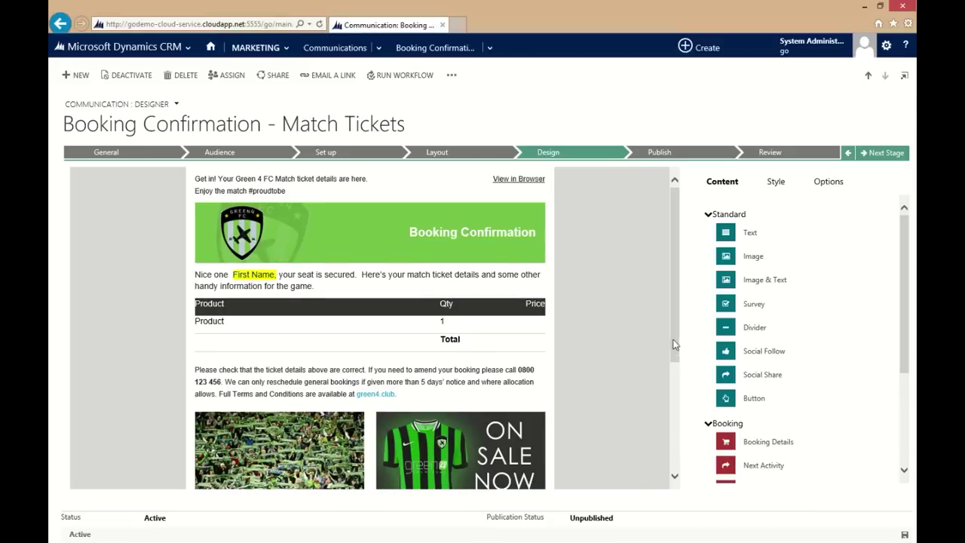
Step: Replace the crowd-photo caption with the venue text and give it 10px padding
{"action": "scroll", "coordinate": [370, 332], "scroll_direction": "down", "scroll_amount": 5}
{"action": "left_click", "coordinate": [279, 311]}
{"action": "left_click", "coordinate": [788, 180]}
{"action": "left_click_drag", "start_coordinate": [879, 277], "coordinate": [709, 276]}
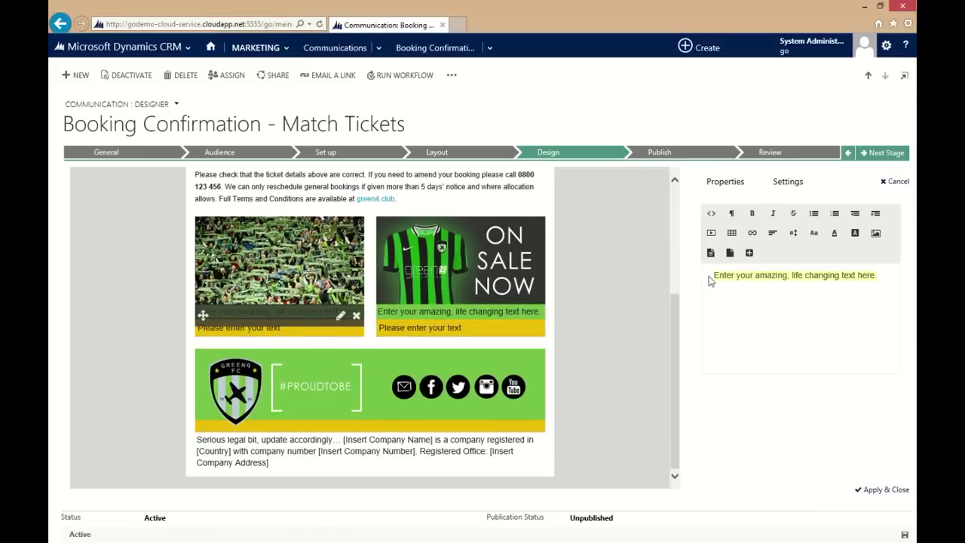
{"action": "key", "text": "ctrl+v"}
{"action": "left_click", "coordinate": [725, 181]}
{"action": "left_click", "coordinate": [850, 224]}
{"action": "type", "text": "10px"}
{"action": "left_click", "coordinate": [887, 490]}
Step: Set the yellow button under the crowd photo to 'Read more match day news >'
{"action": "left_click", "coordinate": [279, 405]}
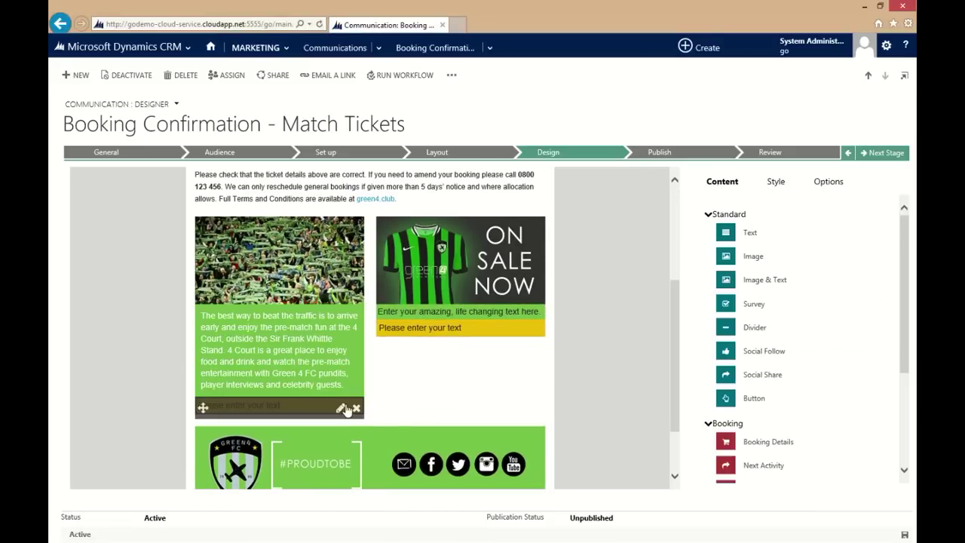
{"action": "left_click", "coordinate": [788, 181]}
{"action": "left_click_drag", "start_coordinate": [814, 277], "coordinate": [709, 277]}
{"action": "type", "text": "Read more match day news »"}
{"action": "left_click", "coordinate": [725, 181]}
Step: Replace the shirt-photo caption with the Green Store shirt text and adjust its padding
{"action": "left_click", "coordinate": [882, 489]}
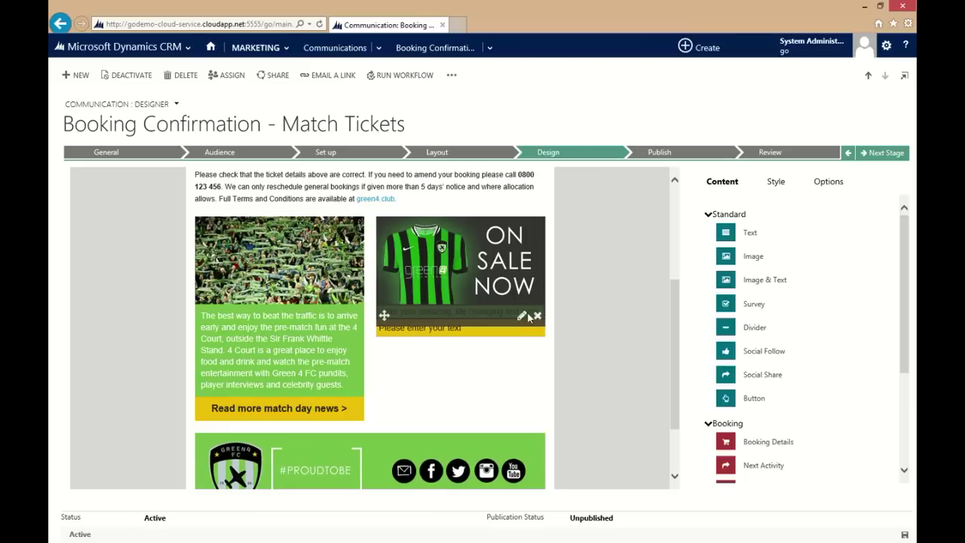
{"action": "left_click", "coordinate": [460, 312]}
{"action": "left_click", "coordinate": [788, 181]}
{"action": "left_click_drag", "start_coordinate": [879, 276], "coordinate": [709, 276]}
{"action": "key", "text": "ctrl+v"}
{"action": "left_click", "coordinate": [725, 181]}
{"action": "left_click_drag", "start_coordinate": [828, 224], "coordinate": [809, 229]}
{"action": "left_click", "coordinate": [883, 490]}
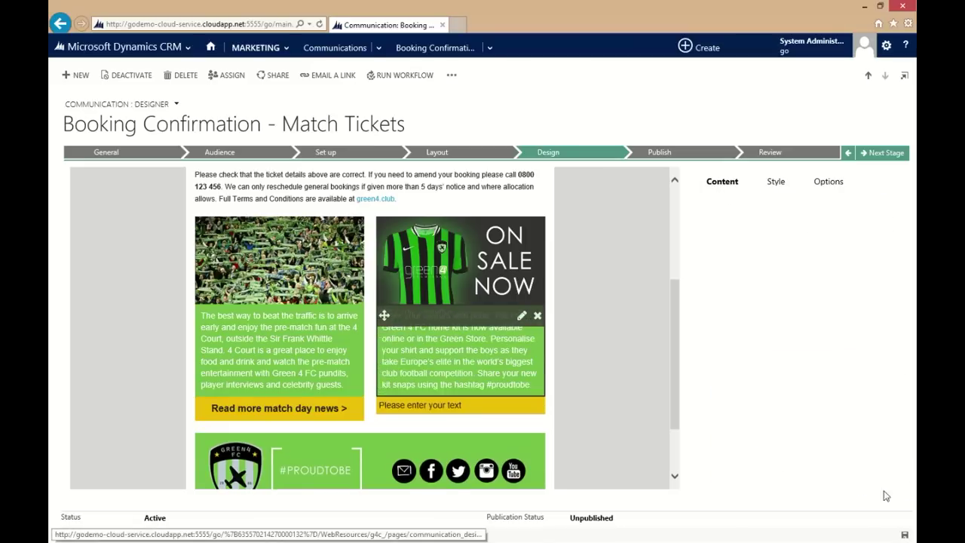
Step: Set the yellow button under the shirt photo to 'Buy your shirt now >'
{"action": "left_click", "coordinate": [460, 407]}
{"action": "left_click", "coordinate": [788, 181]}
{"action": "left_click_drag", "start_coordinate": [879, 276], "coordinate": [689, 280]}
{"action": "type", "text": "Buy your shirt now >"}
{"action": "left_click", "coordinate": [725, 181]}
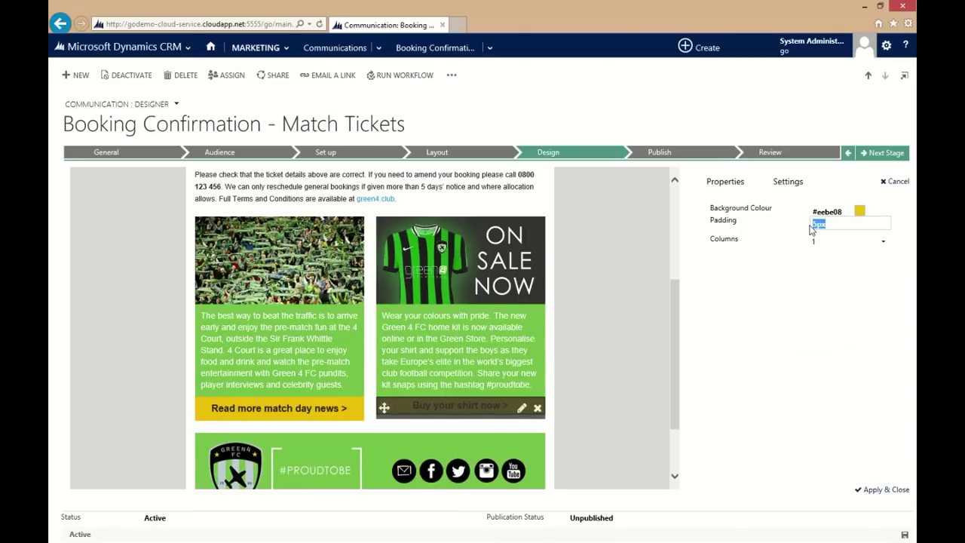
{"action": "left_click", "coordinate": [882, 489]}
Step: Apply the footer text block's properties
{"action": "scroll", "coordinate": [369, 422], "scroll_direction": "down", "scroll_amount": 1}
{"action": "left_click", "coordinate": [370, 462]}
{"action": "left_click", "coordinate": [725, 181]}
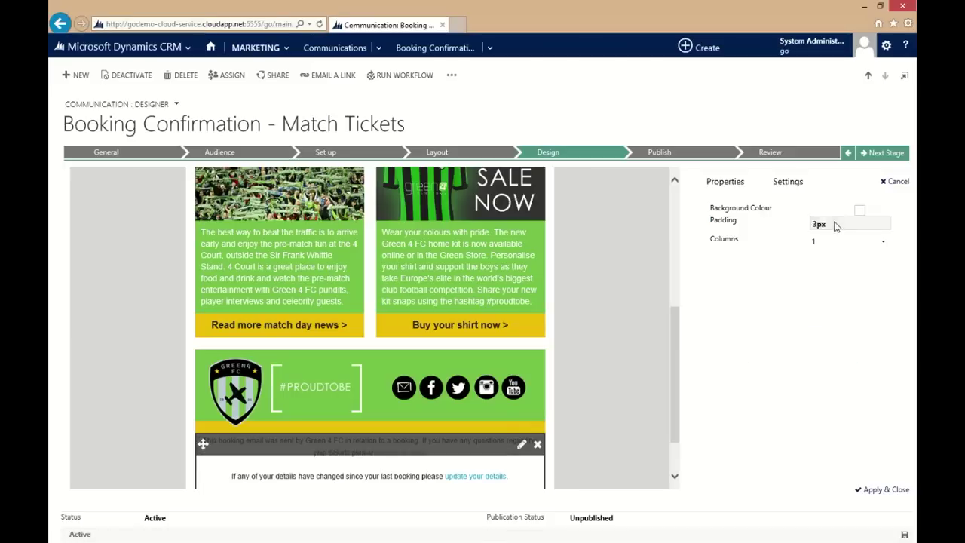
{"action": "left_click", "coordinate": [883, 489]}
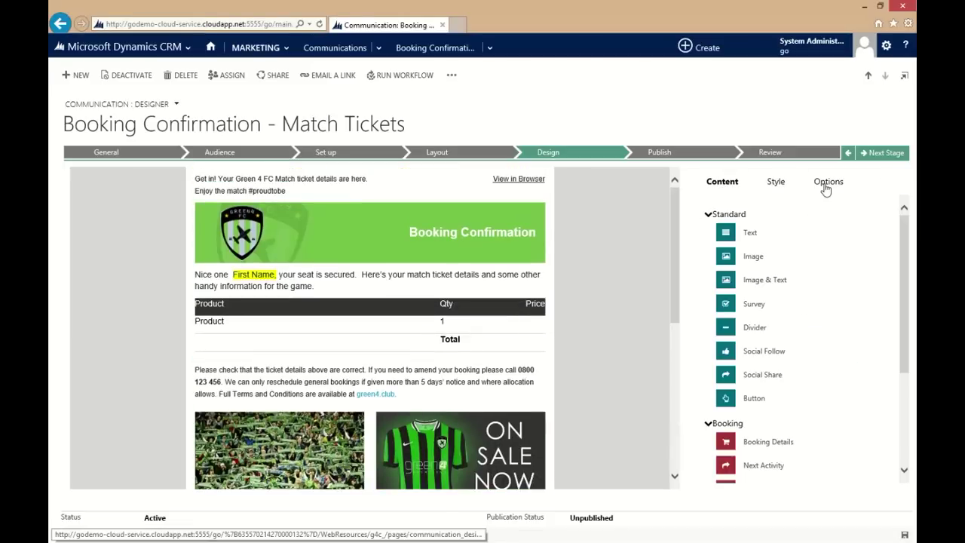
{"action": "left_click", "coordinate": [826, 186]}
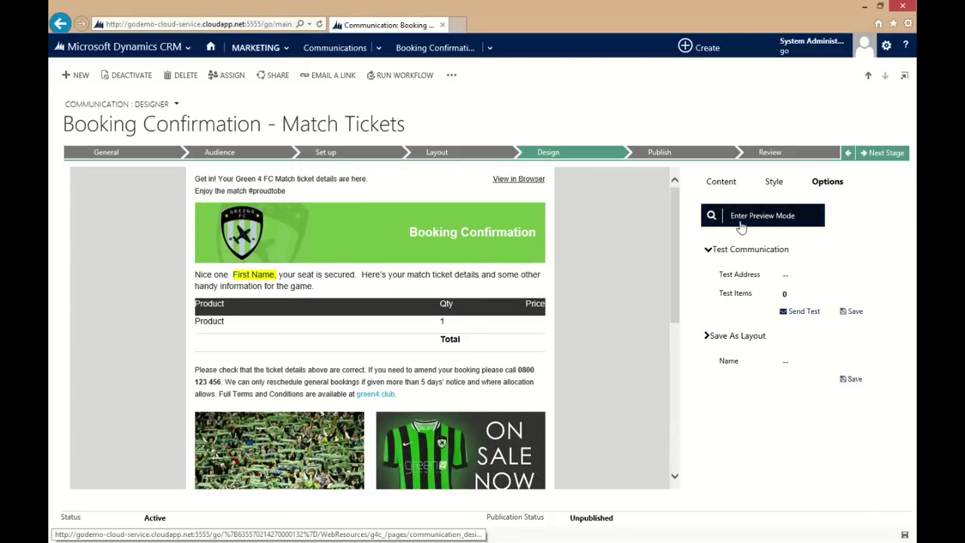
Step: Preview the email in mobile landscape view, scroll through it, then exit preview
{"action": "left_click", "coordinate": [742, 219]}
{"action": "left_click_drag", "start_coordinate": [461, 260], "coordinate": [469, 249]}
{"action": "left_click", "coordinate": [758, 325]}
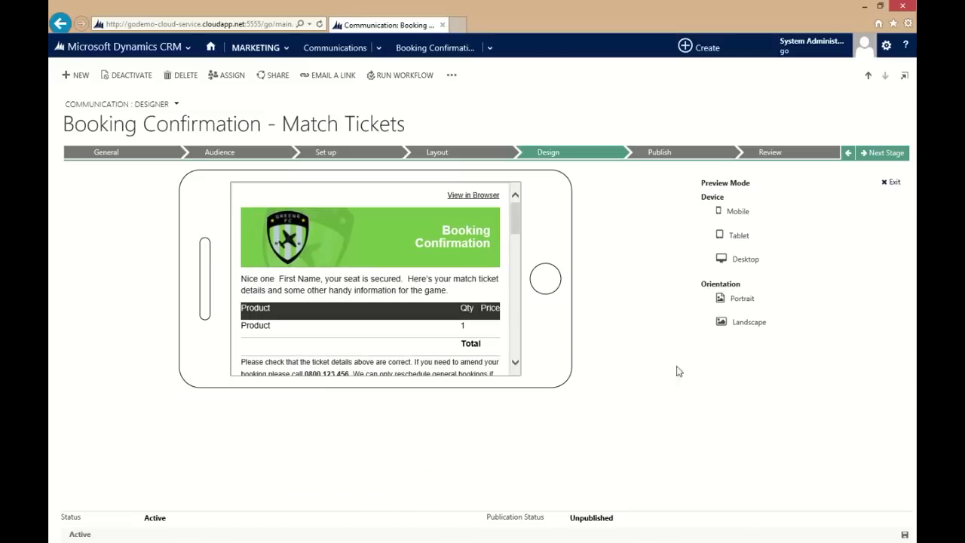
{"action": "left_click_drag", "start_coordinate": [516, 219], "coordinate": [516, 211]}
{"action": "left_click", "coordinate": [886, 184]}
Step: Enter the test e-mail address and move to the test items field
{"action": "left_click", "coordinate": [791, 275]}
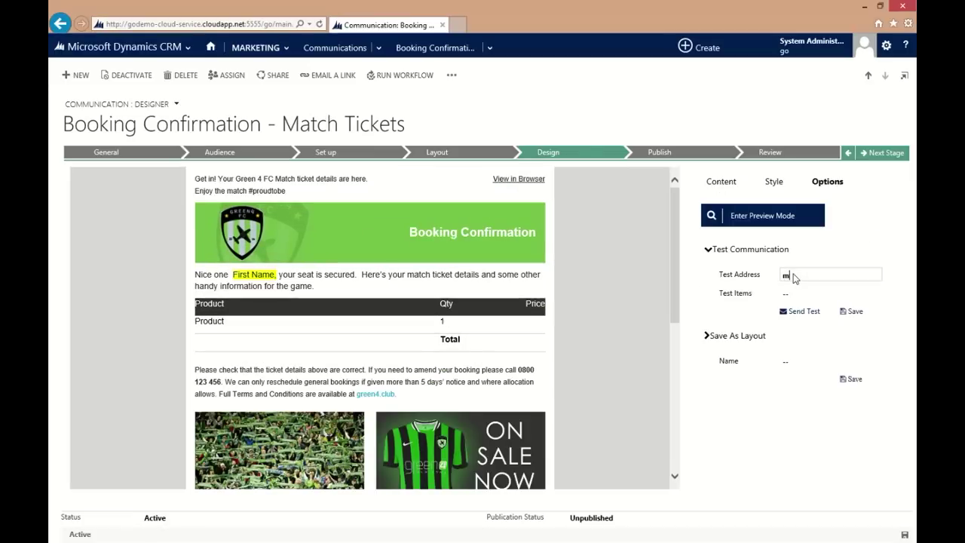
{"action": "key", "text": "Tab"}
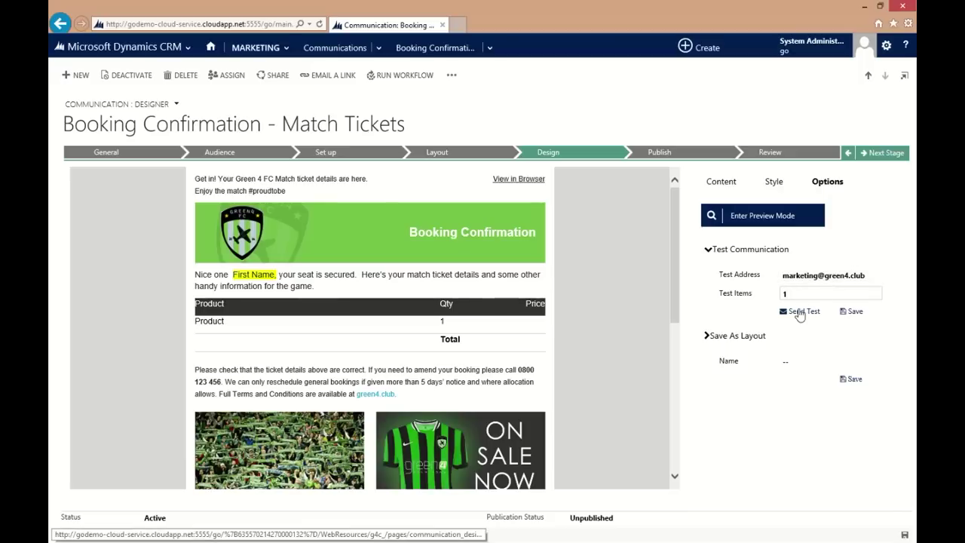
Step: Name the layout to save as 'Booking Confirmation'
{"action": "left_click", "coordinate": [792, 361]}
{"action": "type", "text": "Booking"}
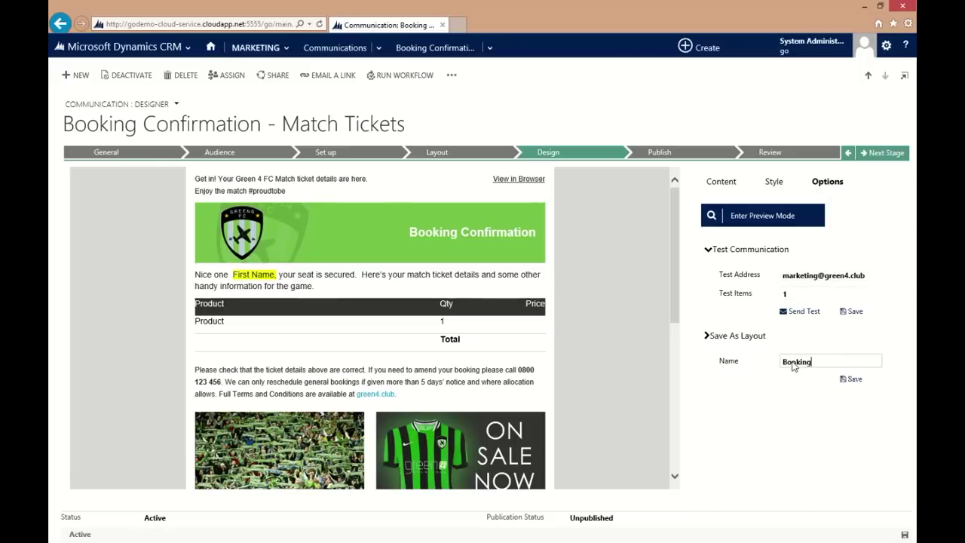
{"action": "type", "text": " Confirmation"}
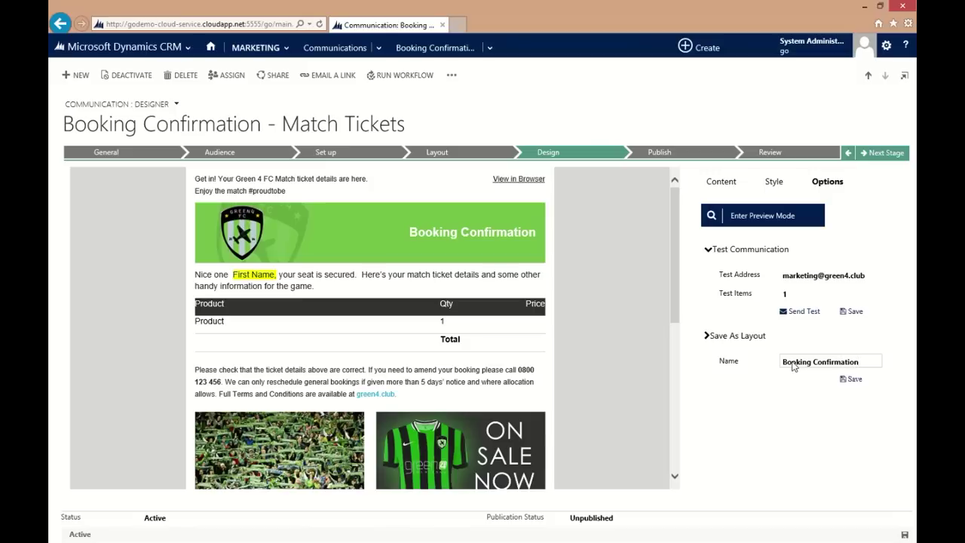
{"action": "left_click", "coordinate": [853, 380]}
{"action": "left_click", "coordinate": [884, 153]}
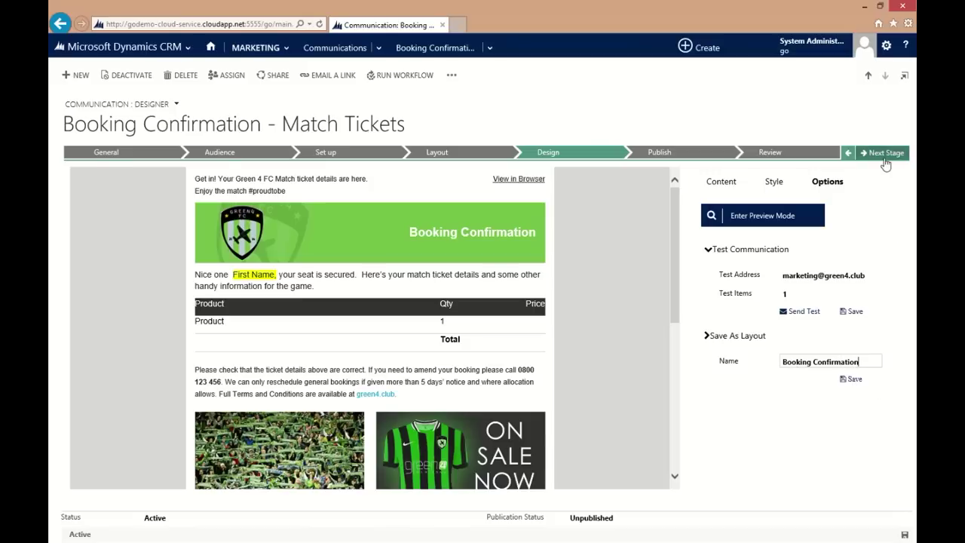
Step: Set the communication to run from 01/02/2015 to 31/01/2016
{"action": "left_click_drag", "start_coordinate": [182, 195], "coordinate": [155, 196]}
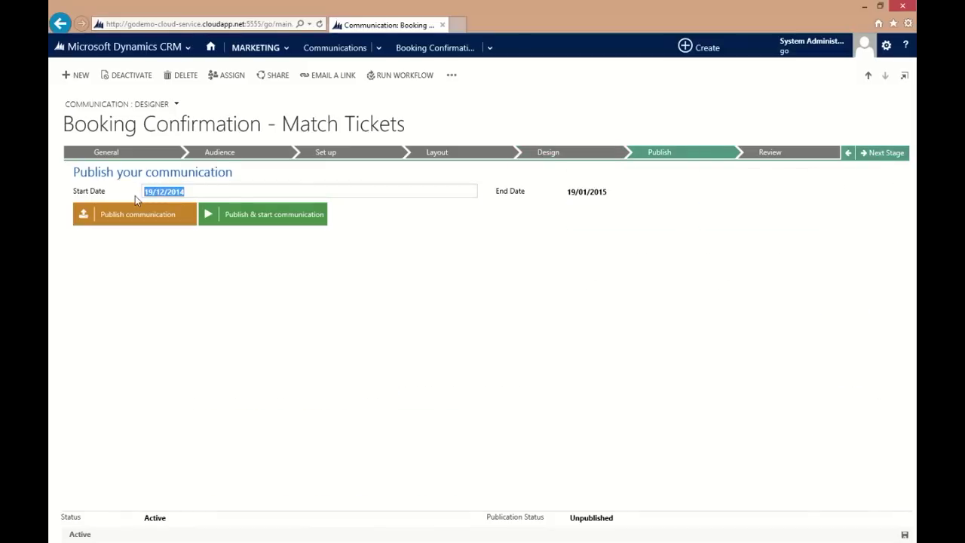
{"action": "type", "text": "01/02/2015"}
{"action": "key", "text": "Tab"}
{"action": "type", "text": "31"}
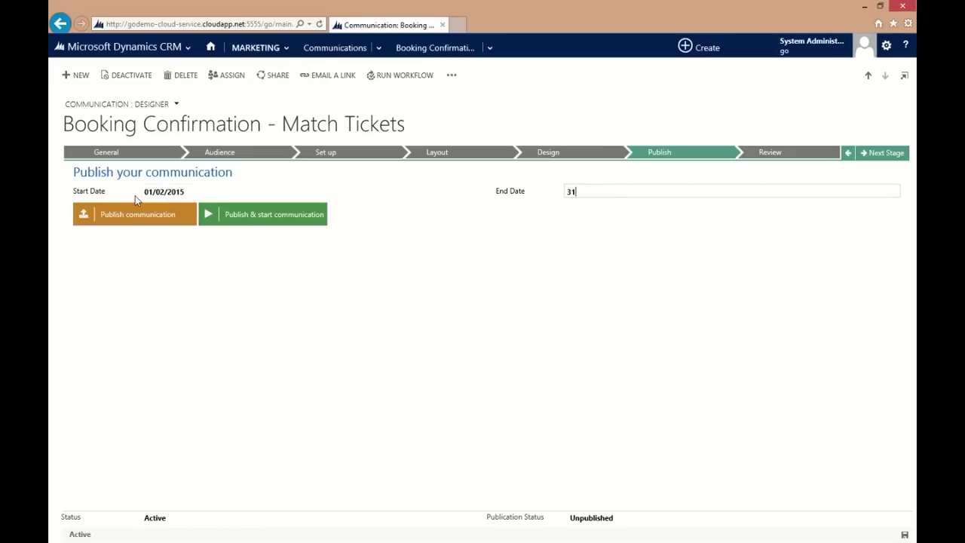
{"action": "type", "text": "/01/2016"}
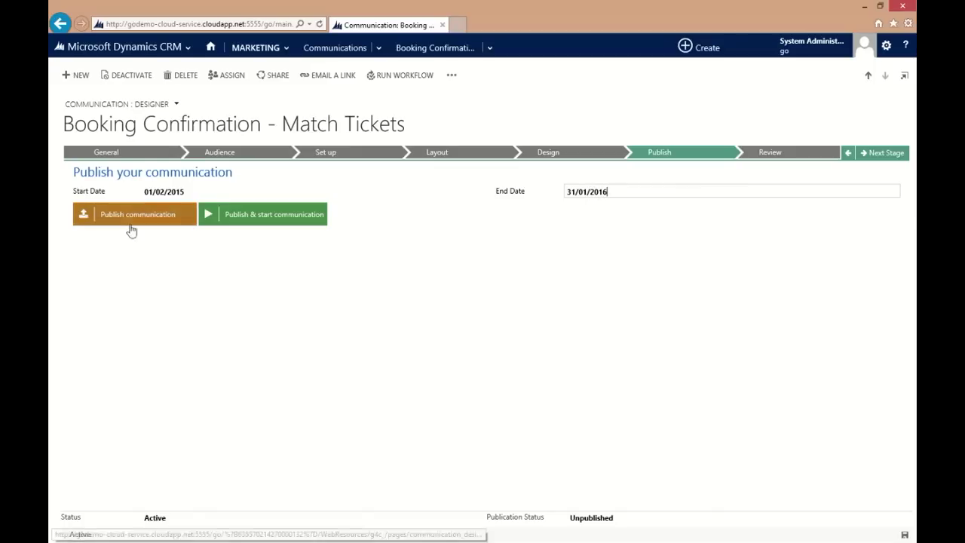
{"action": "left_click", "coordinate": [274, 220]}
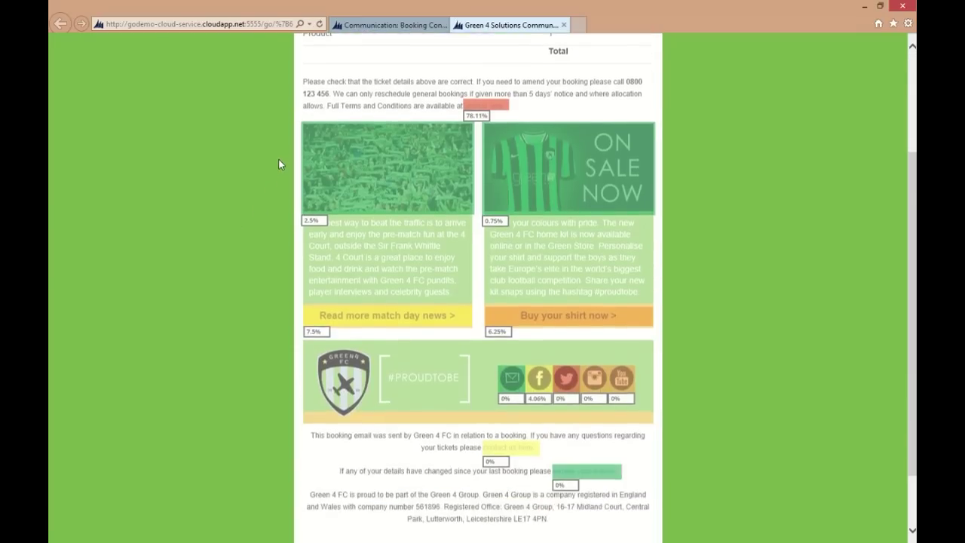
Step: Scroll the click heatmap to review the per-link click percentages
{"action": "scroll", "coordinate": [279, 163], "scroll_direction": "up", "scroll_amount": 5}
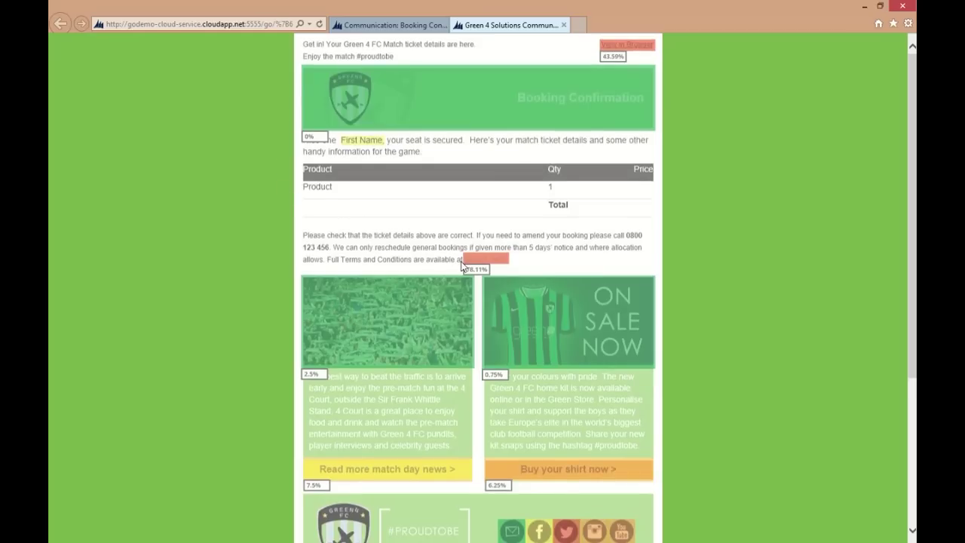
{"action": "mouse_move", "coordinate": [464, 268]}
Step: Close the heatmap tab and scroll down to the engagement and booking statistics tables
{"action": "left_click", "coordinate": [567, 27]}
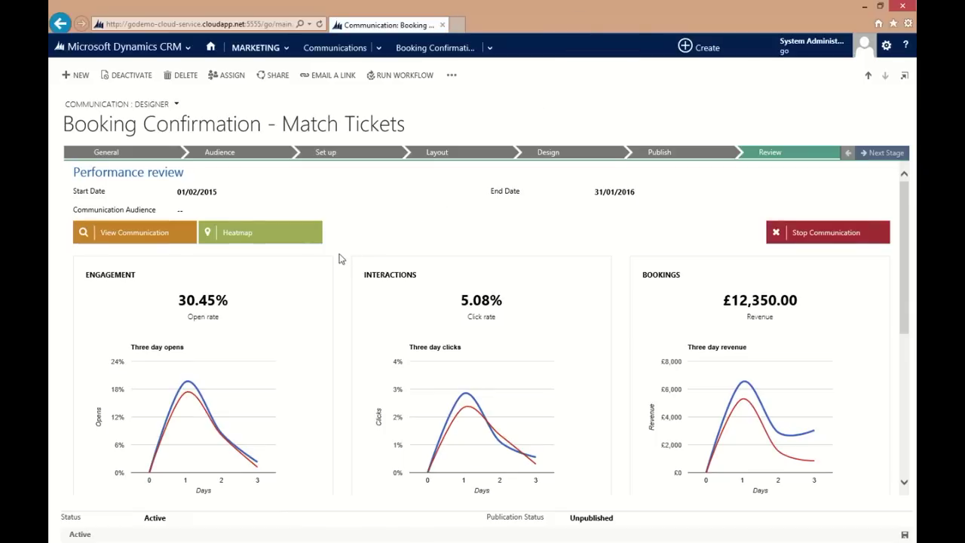
{"action": "left_click_drag", "start_coordinate": [905, 194], "coordinate": [904, 324]}
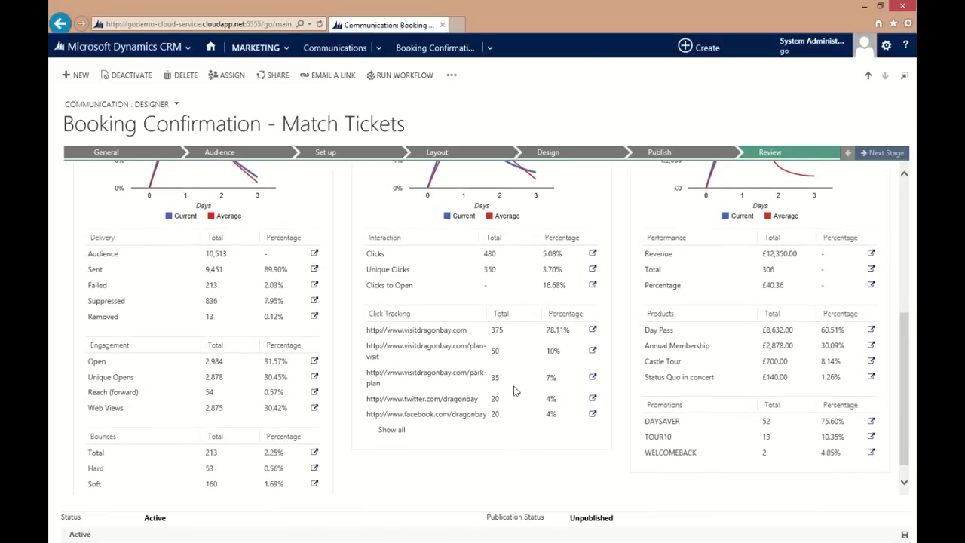